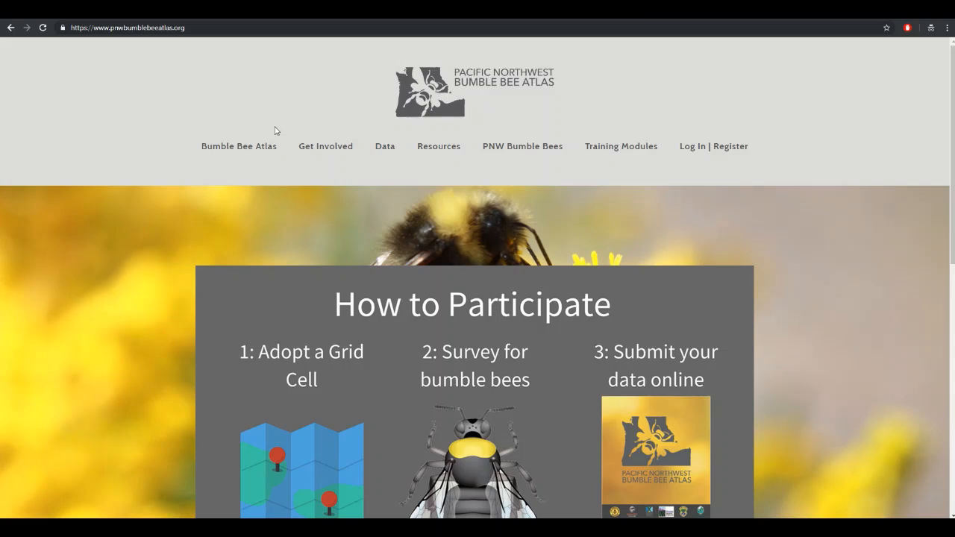
- Reveal the Data dropdown in the site's top navigation, listing Habitat Data Entry
mouse_move(385, 148)
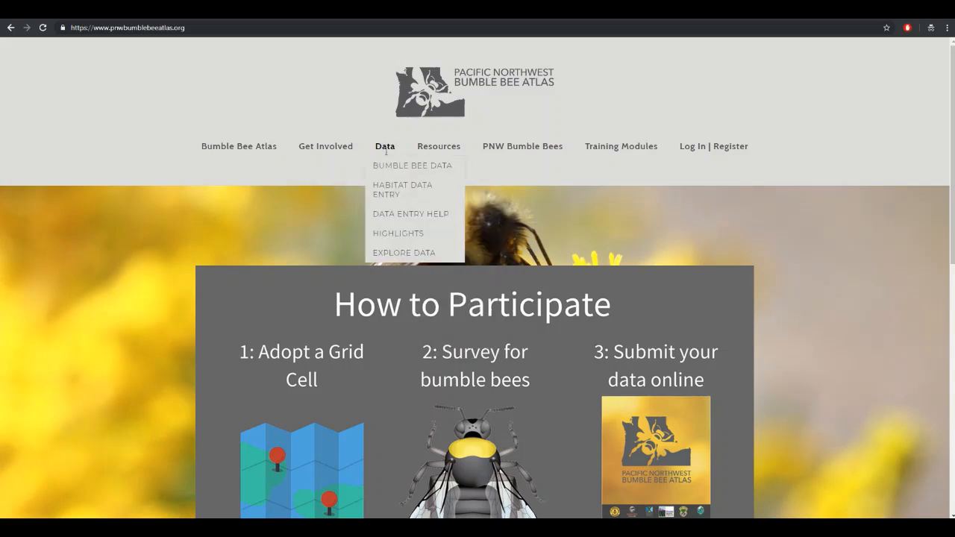
- Open the Habitat Data Entry form and fill in the volunteer's name and e-mail address
left_click(387, 190)
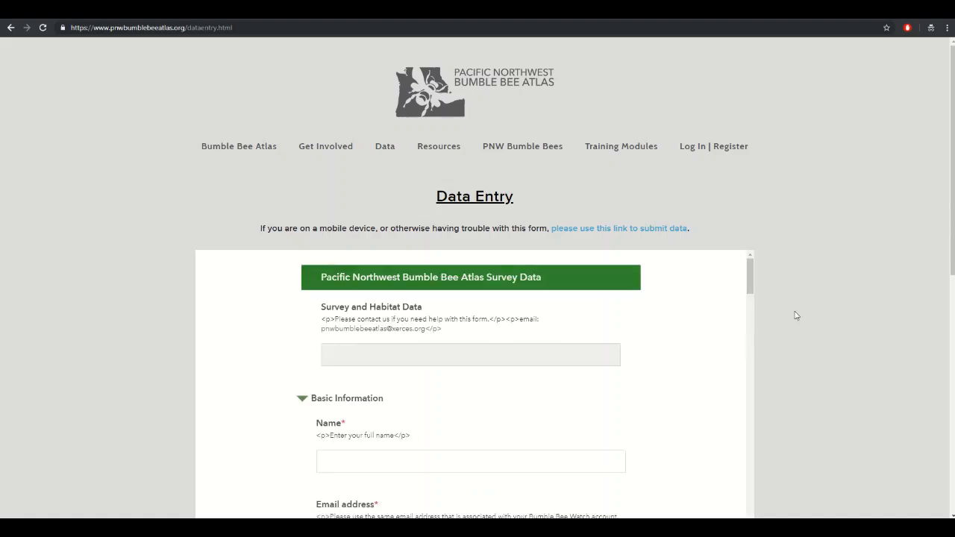
scroll(819, 321, "down", 1)
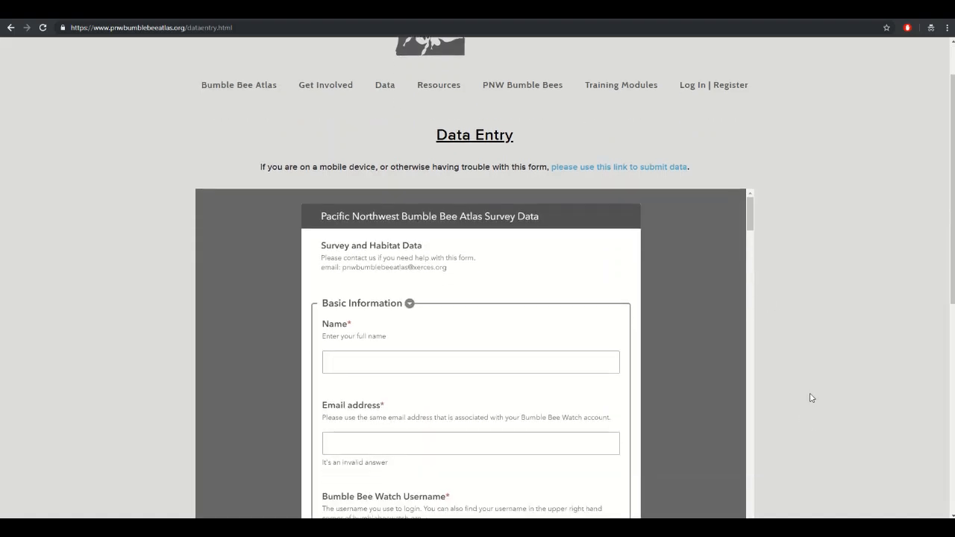
scroll(812, 398, "down", 2)
left_click(415, 229)
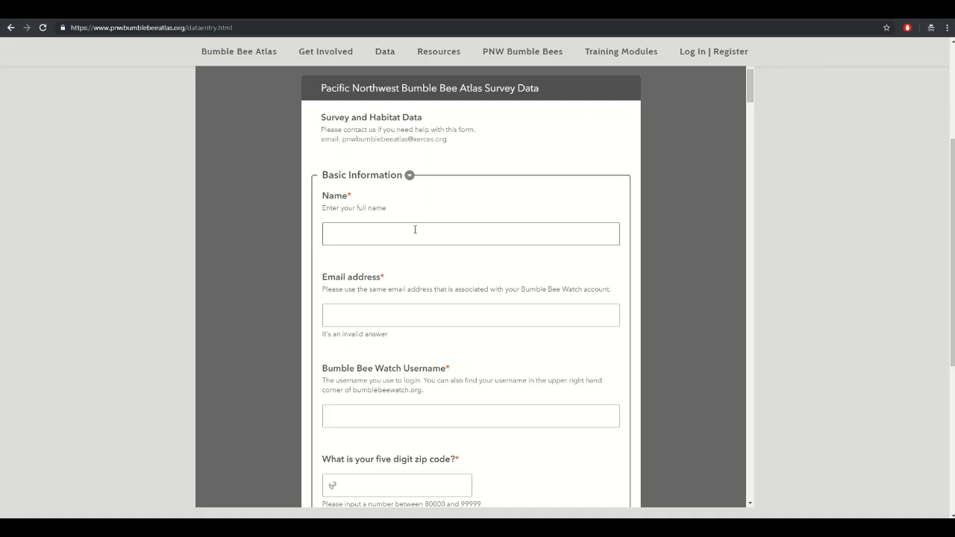
type("Your Name")
key("Tab")
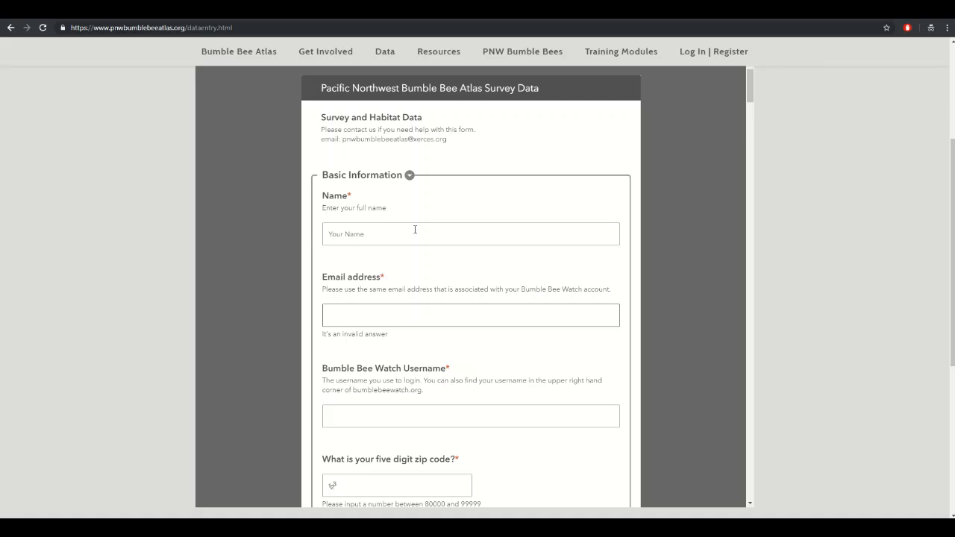
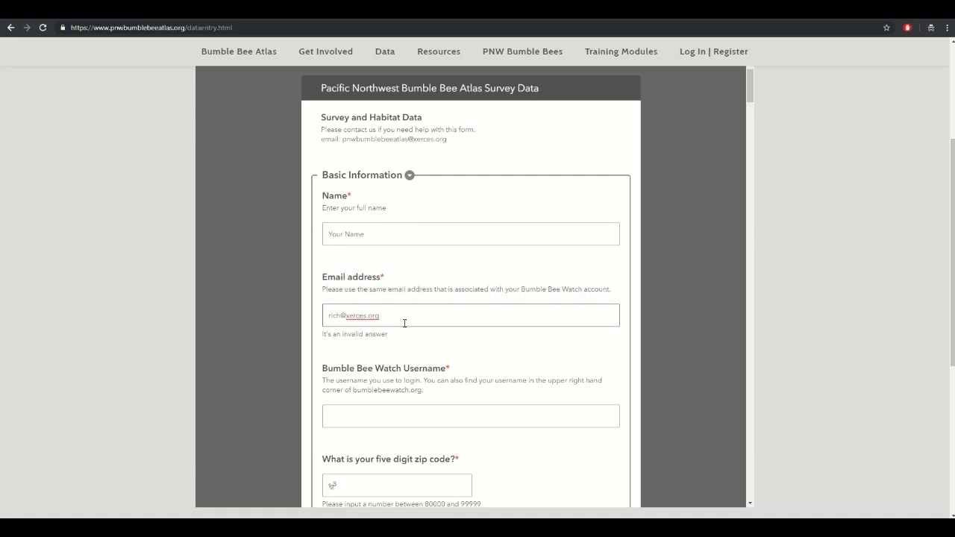
- Enter the volunteer's Bumble Bee Watch username and zip code
left_click(375, 413)
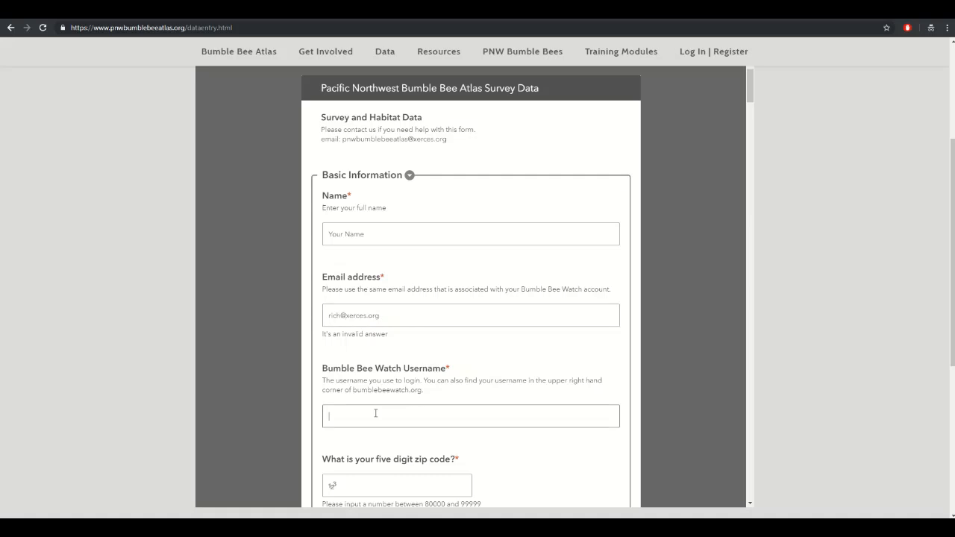
scroll(512, 450, "down", 1)
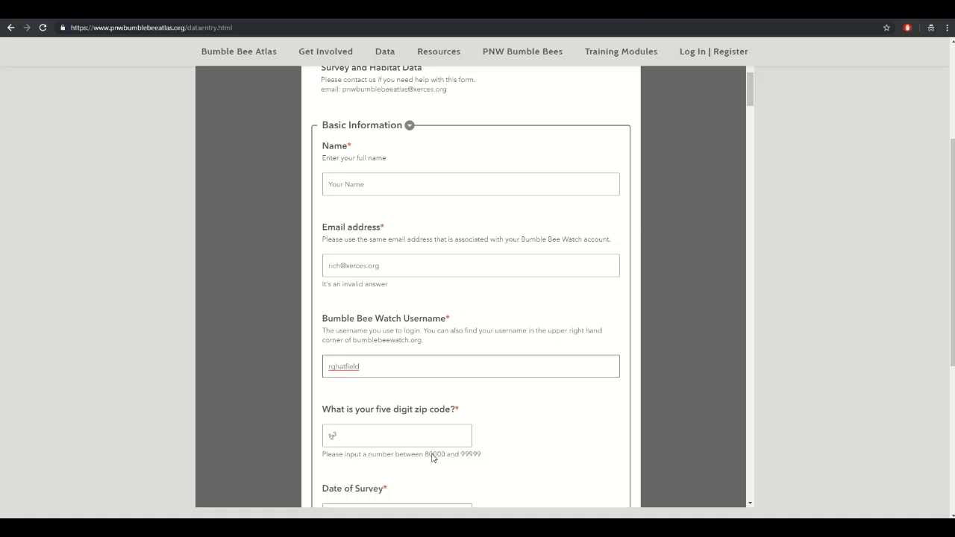
left_click(366, 442)
type("9")
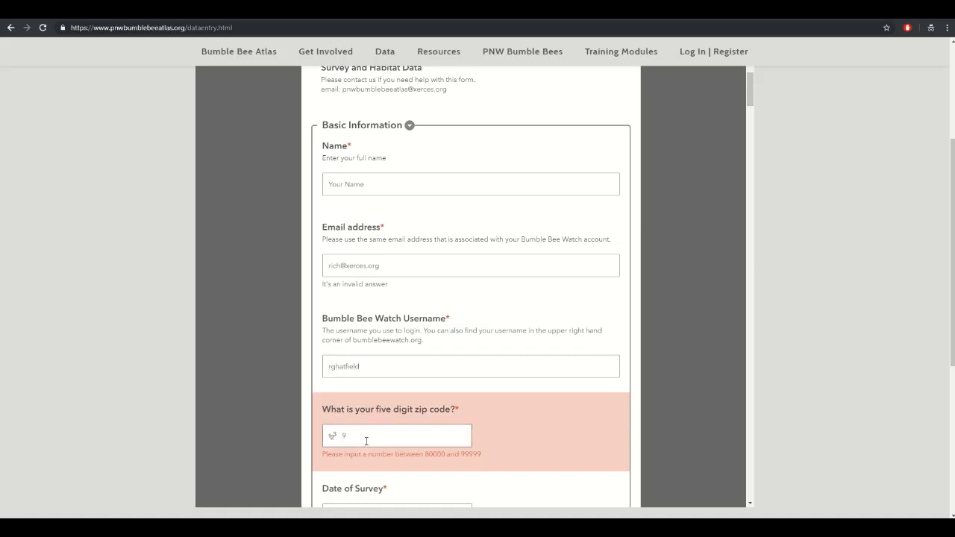
type("7232")
- Set the Date of Survey to 19 July 2018
scroll(341, 415, "down", 3)
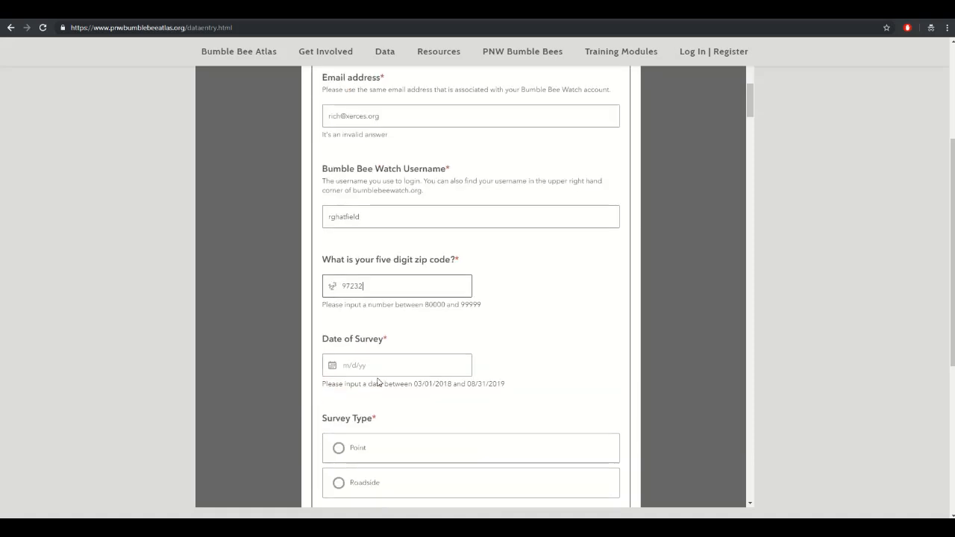
left_click(400, 367)
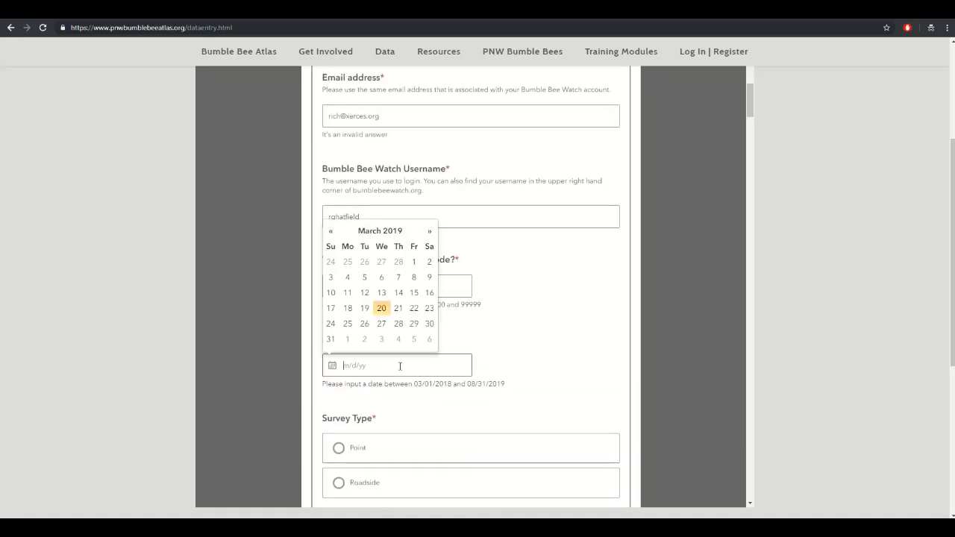
left_click(333, 234)
left_click(333, 234)
left_click(333, 233)
left_click(333, 234)
left_click(332, 233)
left_click(333, 234)
left_click(333, 234)
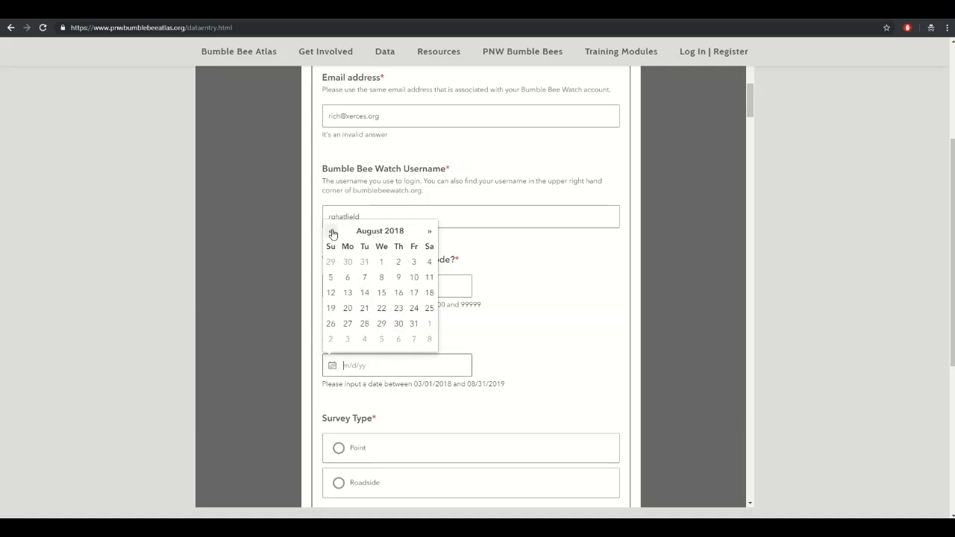
left_click(333, 234)
left_click(333, 234)
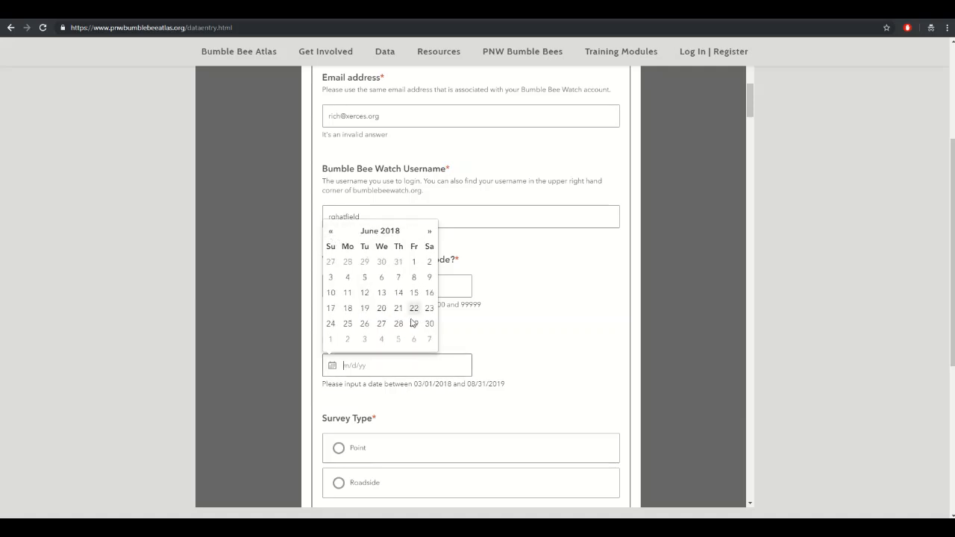
left_click(429, 231)
left_click(398, 308)
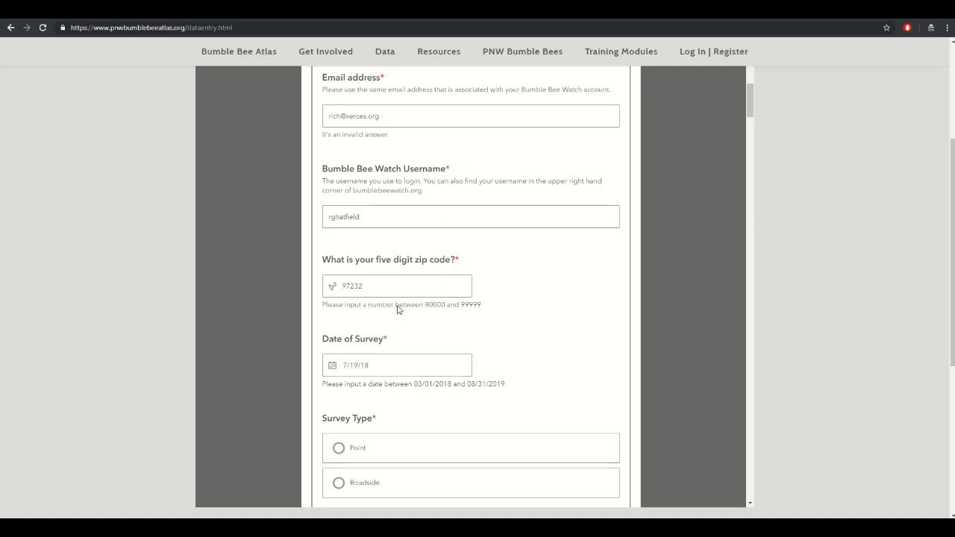
- Set the survey type to Point
scroll(542, 336, "down", 1)
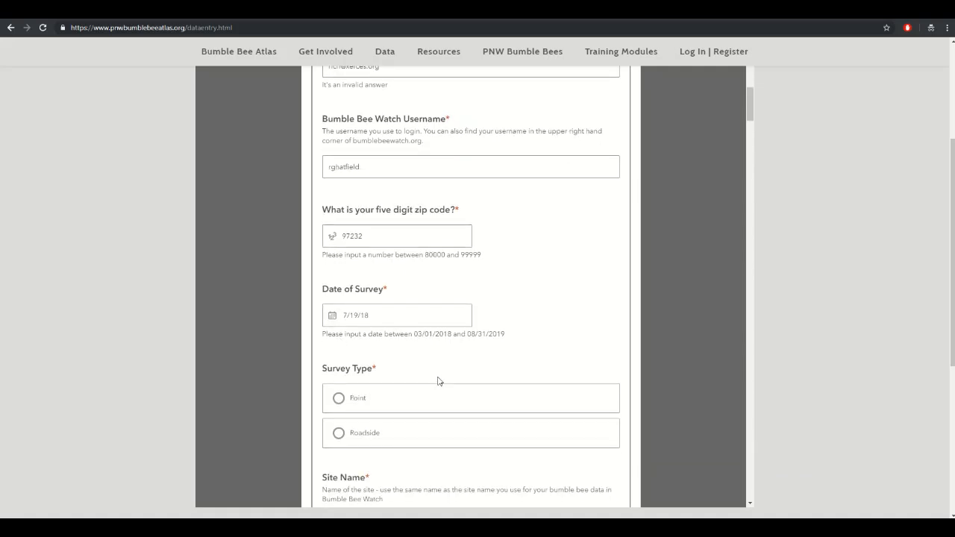
scroll(437, 380, "down", 2)
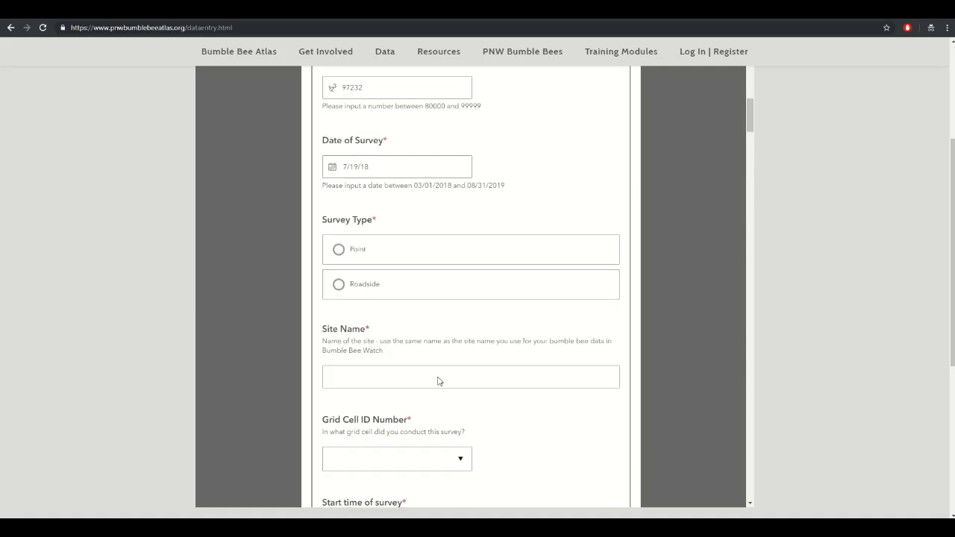
left_click(368, 257)
scroll(464, 335, "down", 3)
scroll(465, 335, "up", 2)
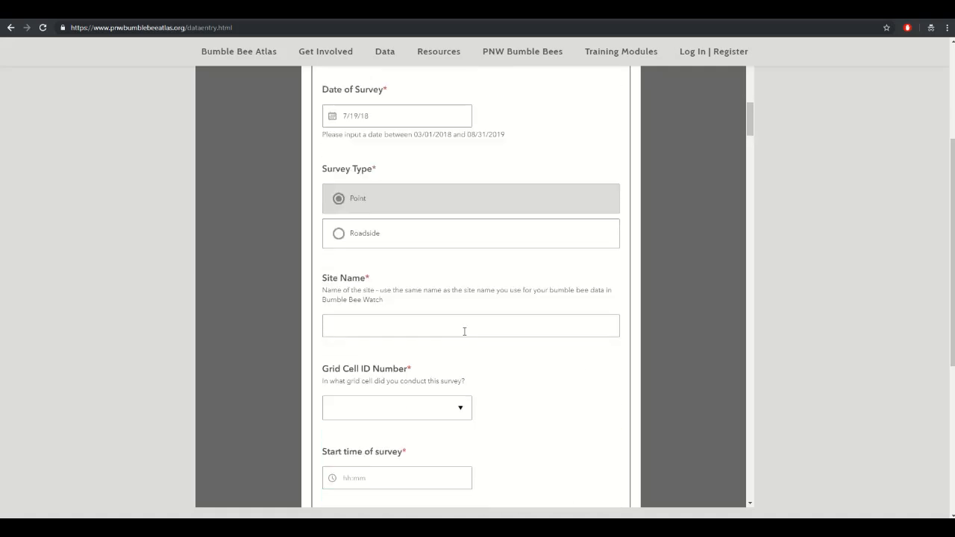
left_click(361, 234)
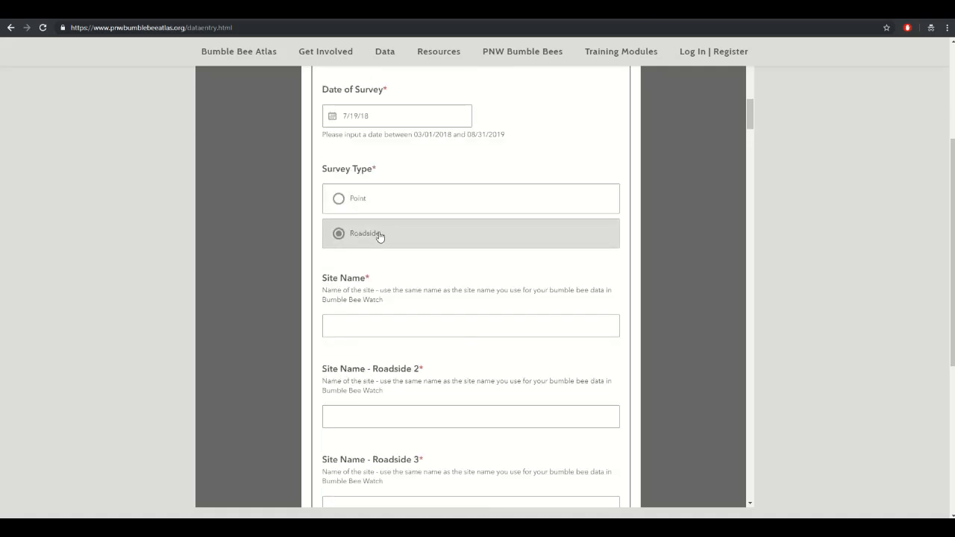
scroll(470, 361, "down", 1)
scroll(469, 361, "down", 3)
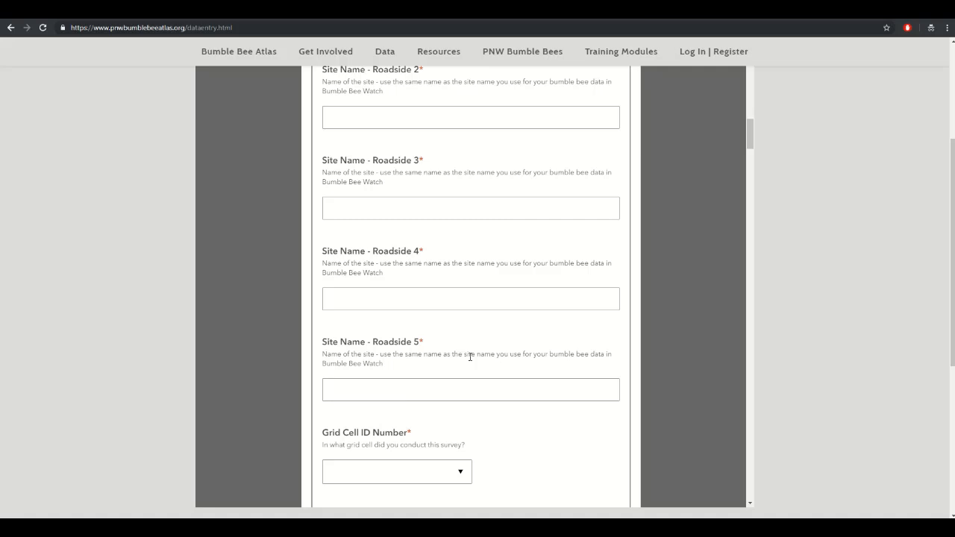
scroll(469, 356, "up", 4)
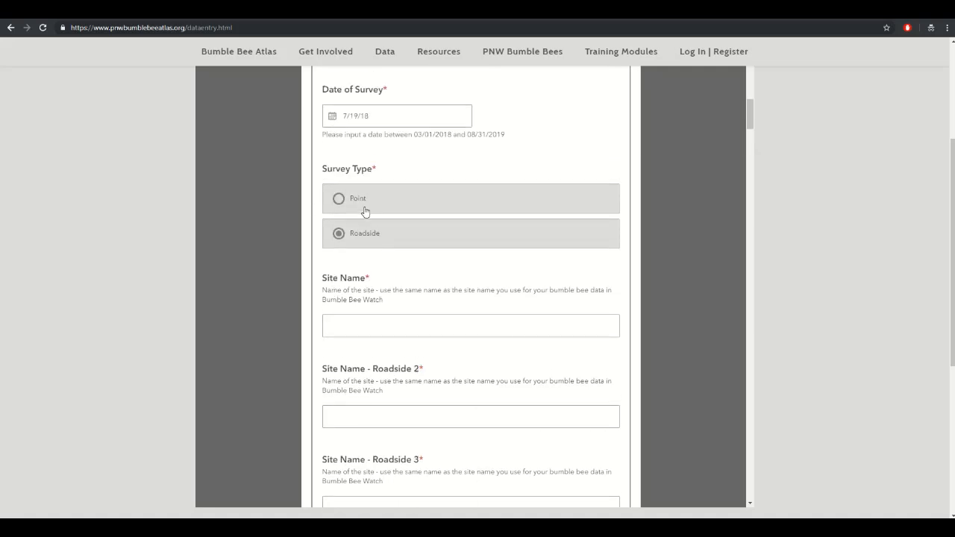
left_click(364, 211)
- Enter 'Site Name' as the site name and choose grid cell OR_129
left_click(386, 332)
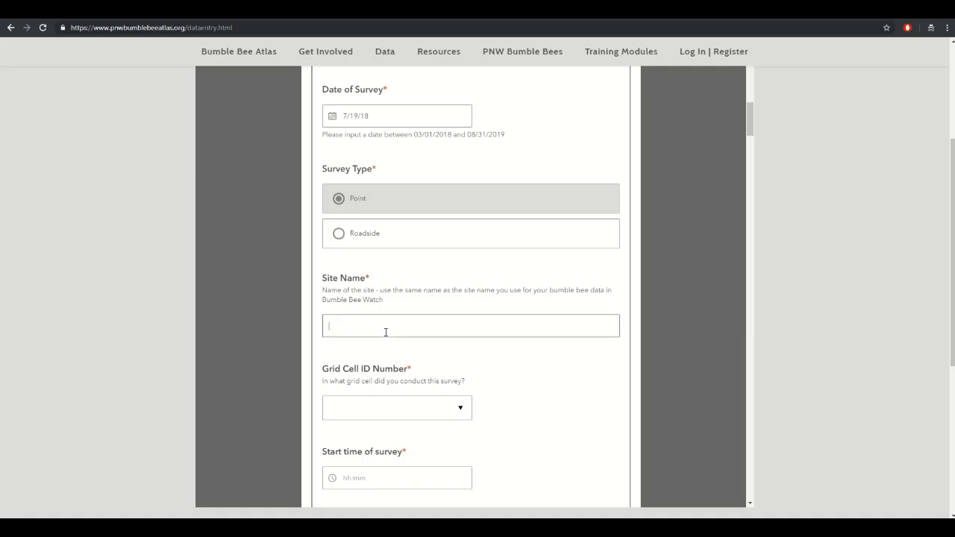
type("Site Name")
left_click(463, 414)
scroll(396, 269, "down", 15)
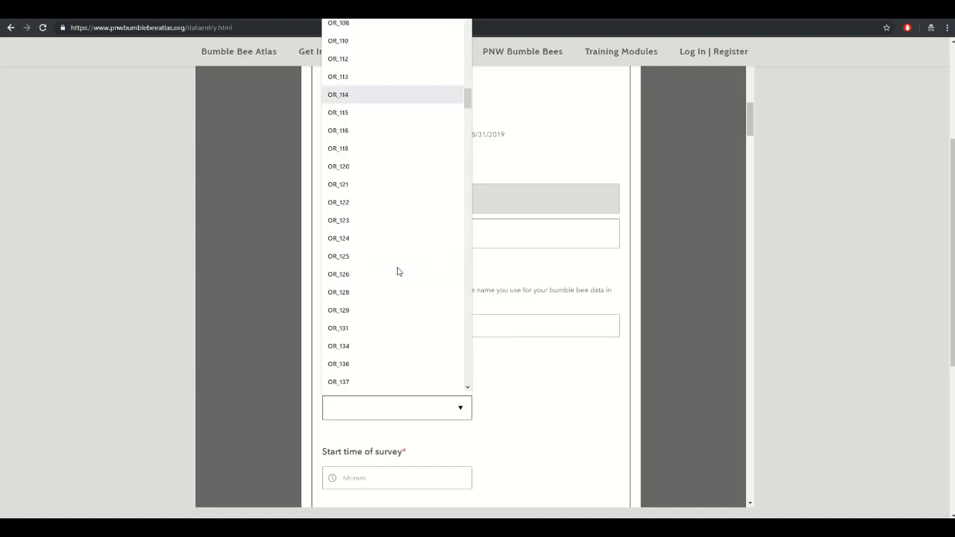
left_click(352, 312)
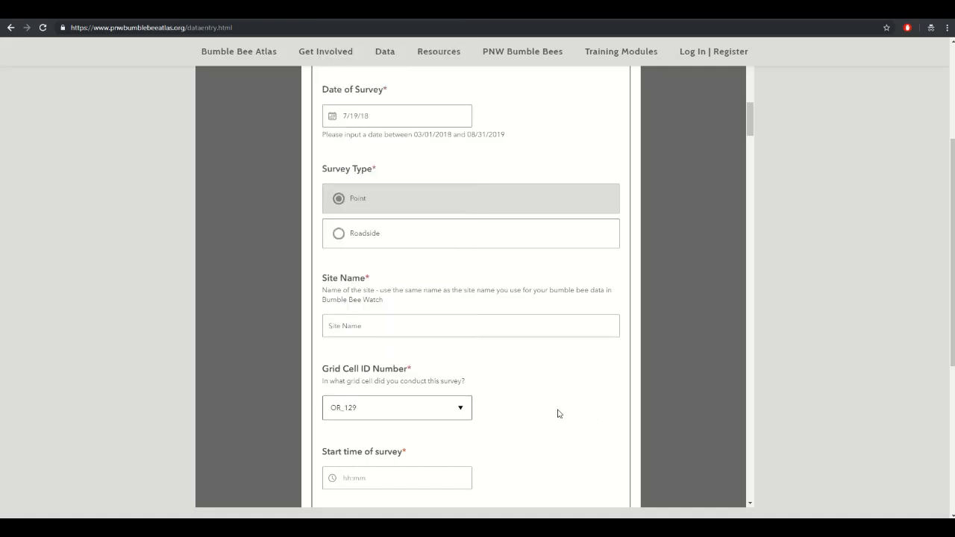
scroll(556, 400, "down", 2)
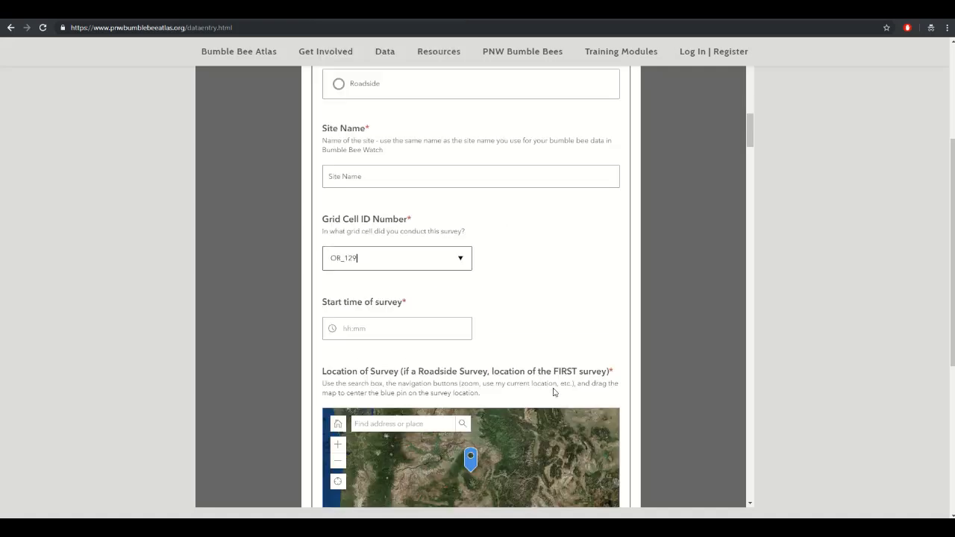
- Set the survey start time to 02:30 PM
left_click(419, 328)
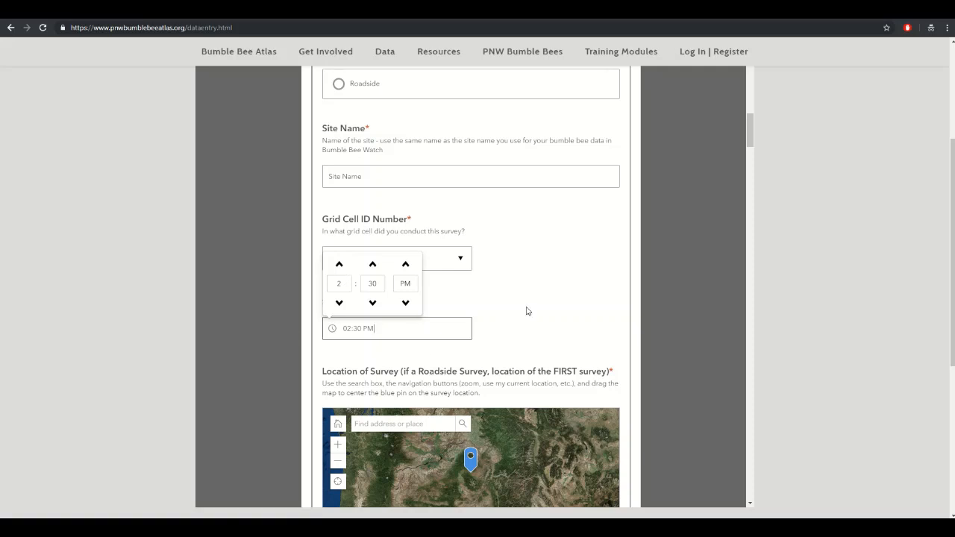
left_click(567, 301)
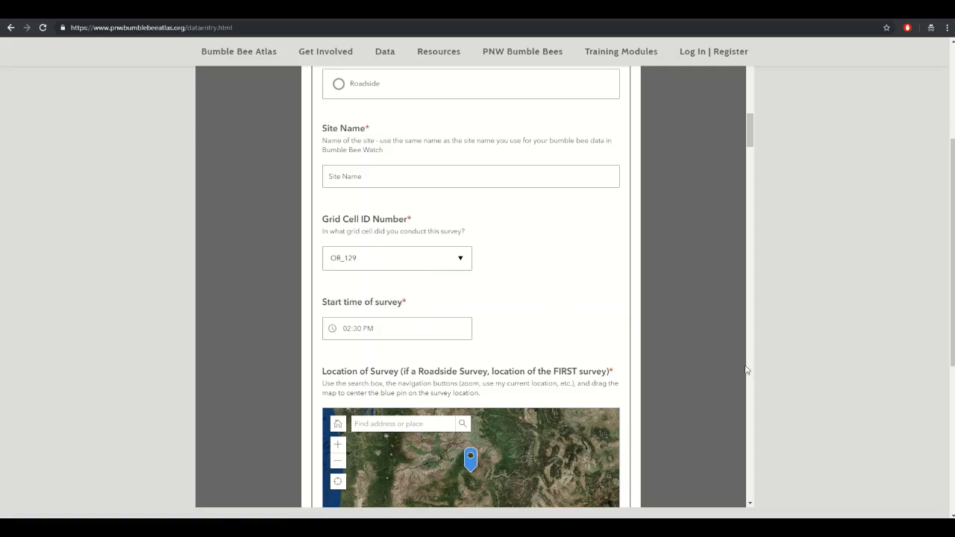
scroll(650, 356, "down", 2)
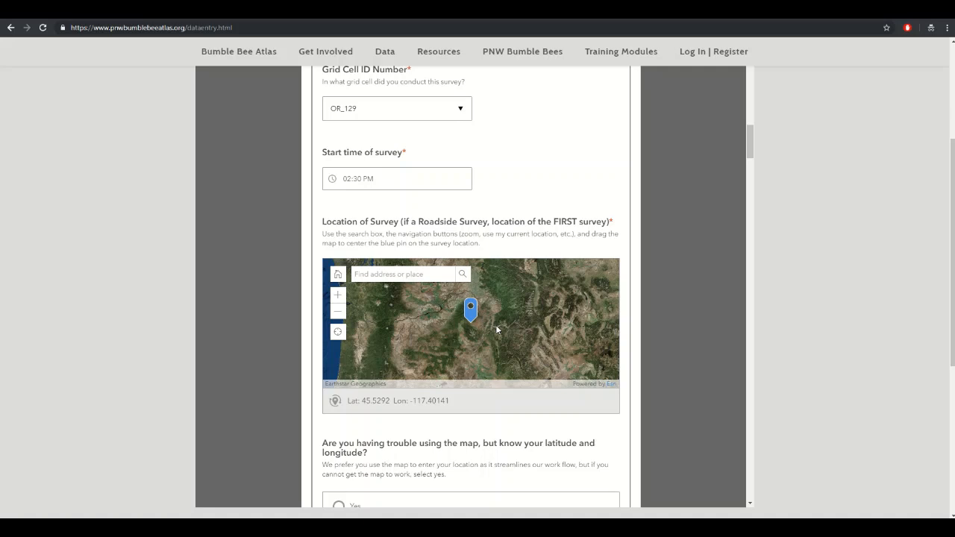
- Pan and zoom the satellite map so the pin reads Lat 43.44899, Lon -118.85659
left_click_drag(503, 342, 547, 294)
left_click_drag(514, 326, 525, 296)
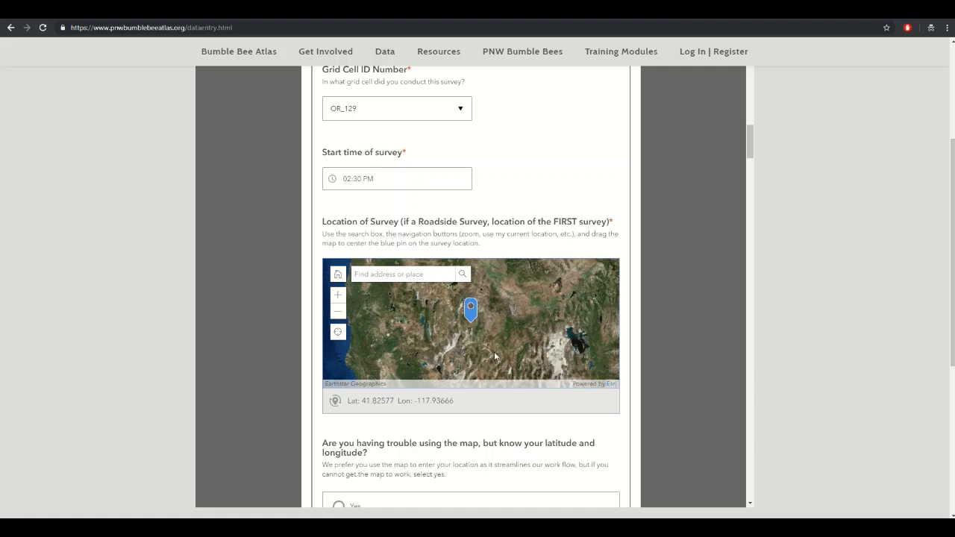
left_click_drag(495, 356, 567, 358)
left_click_drag(505, 333, 503, 361)
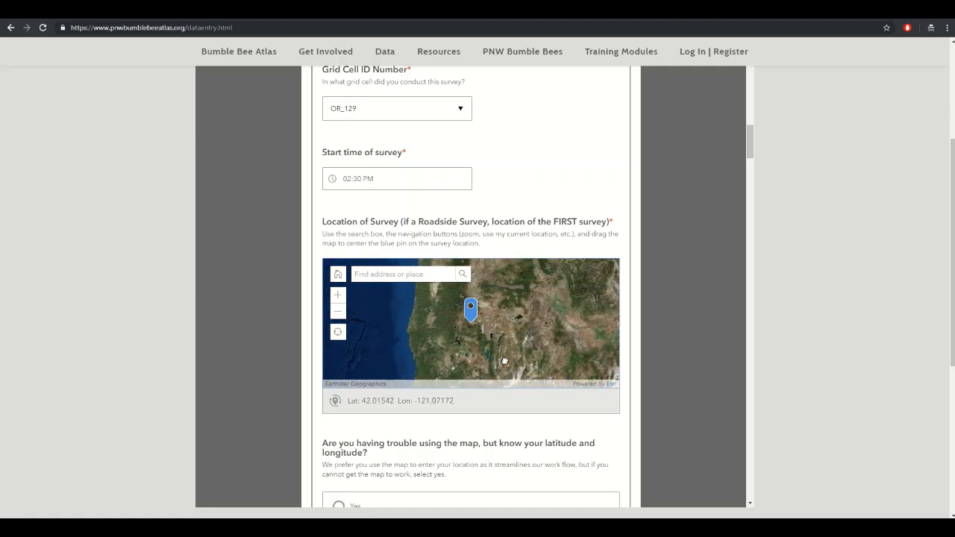
left_click_drag(502, 327, 449, 354)
scroll(469, 343, "up", 1)
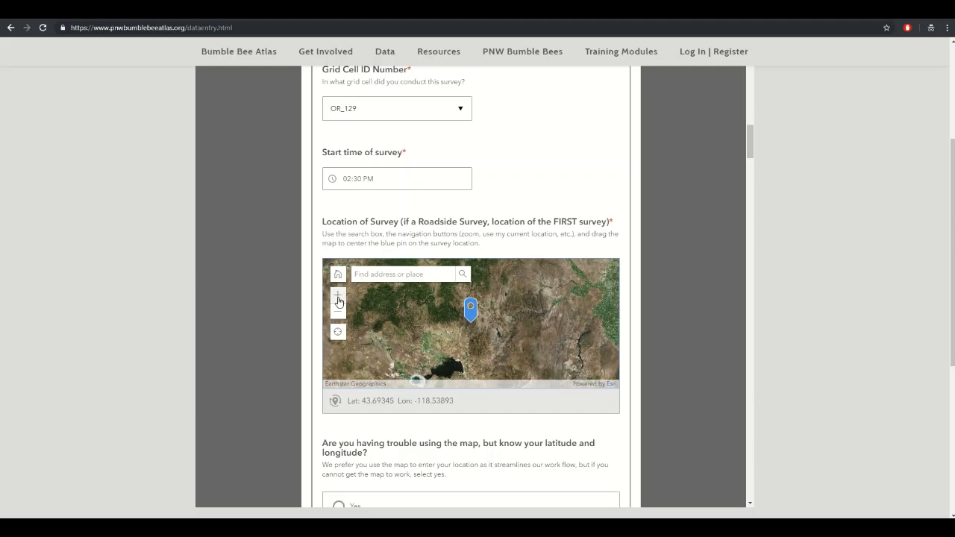
left_click(338, 296)
left_click(338, 312)
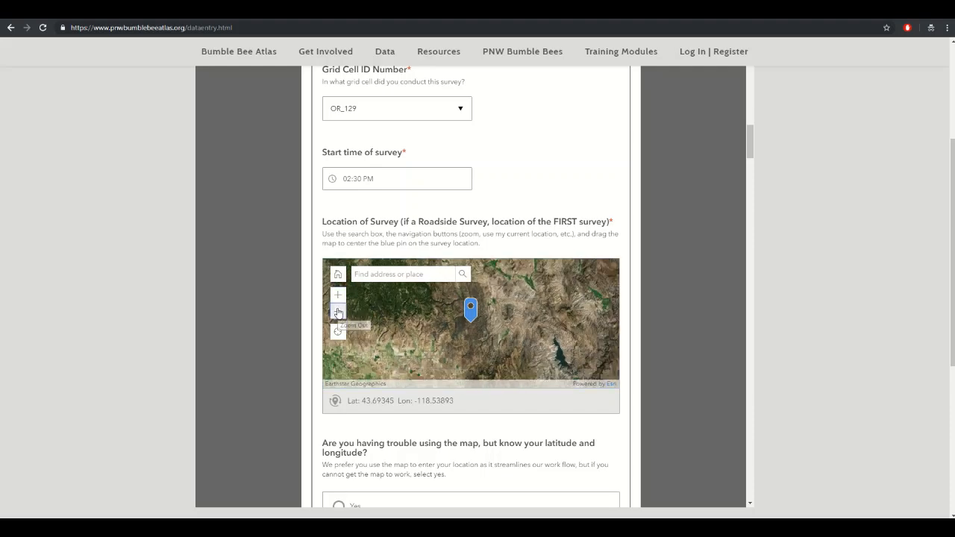
left_click_drag(504, 319, 518, 315)
scroll(488, 328, "up", 3)
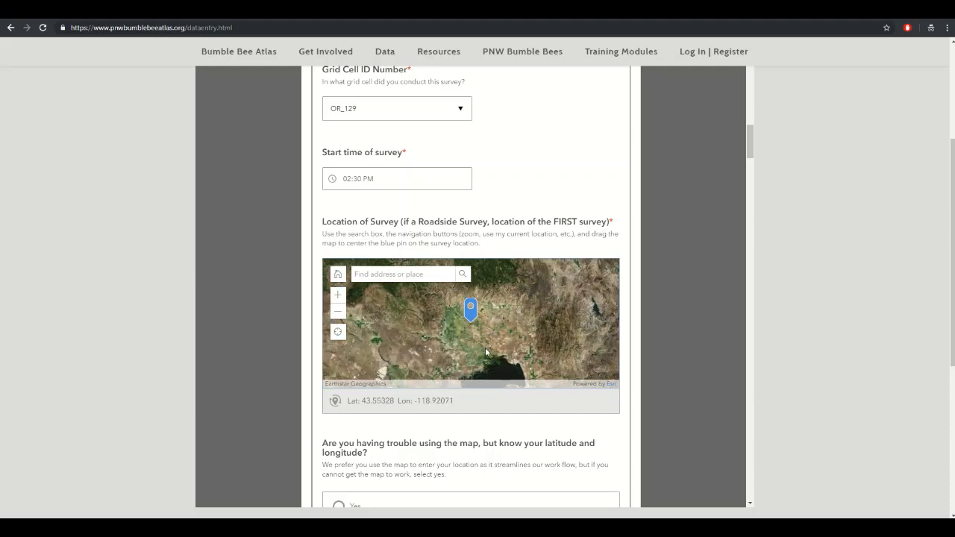
scroll(487, 327, "up", 4)
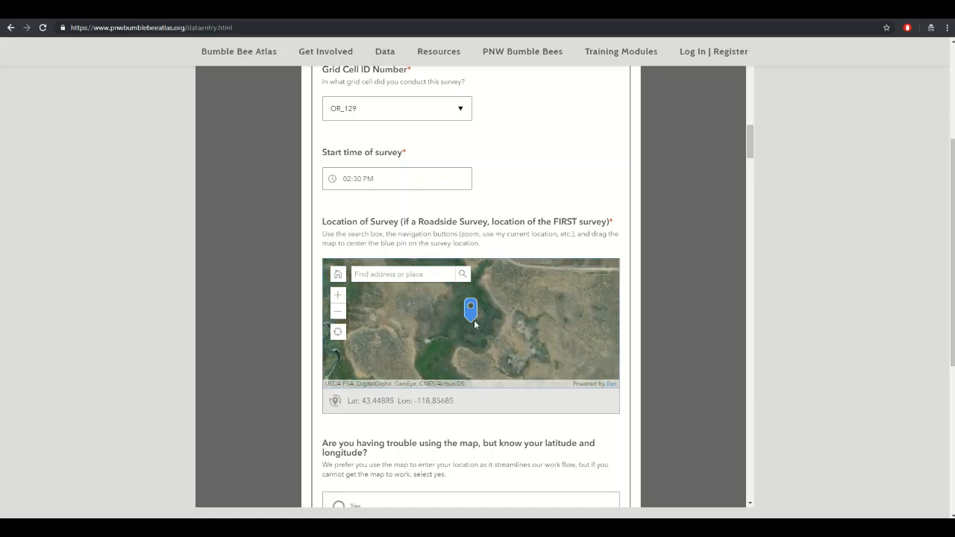
left_click_drag(498, 326, 485, 326)
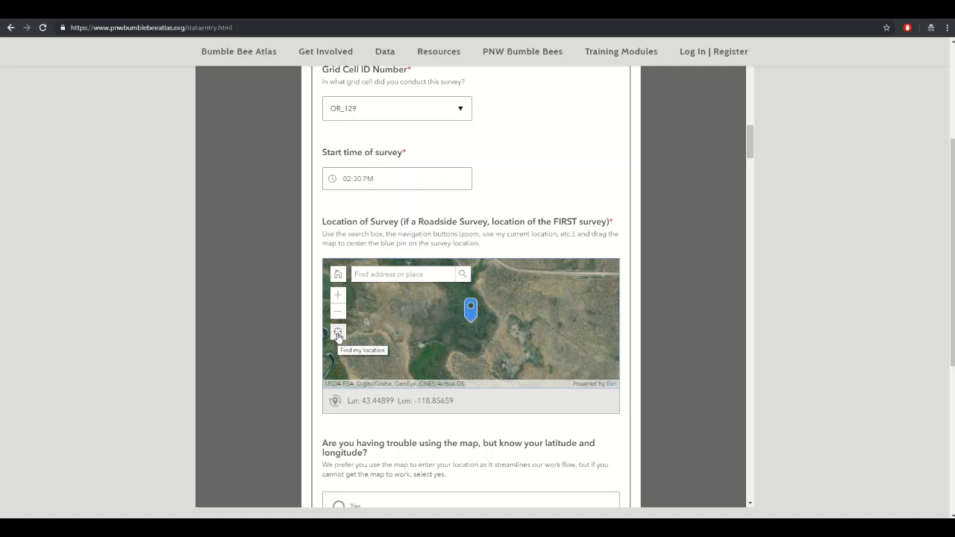
- Search the map for 'timberline lodge' and jump to Timberline Lodge, E Timberline Rd
left_click(421, 276)
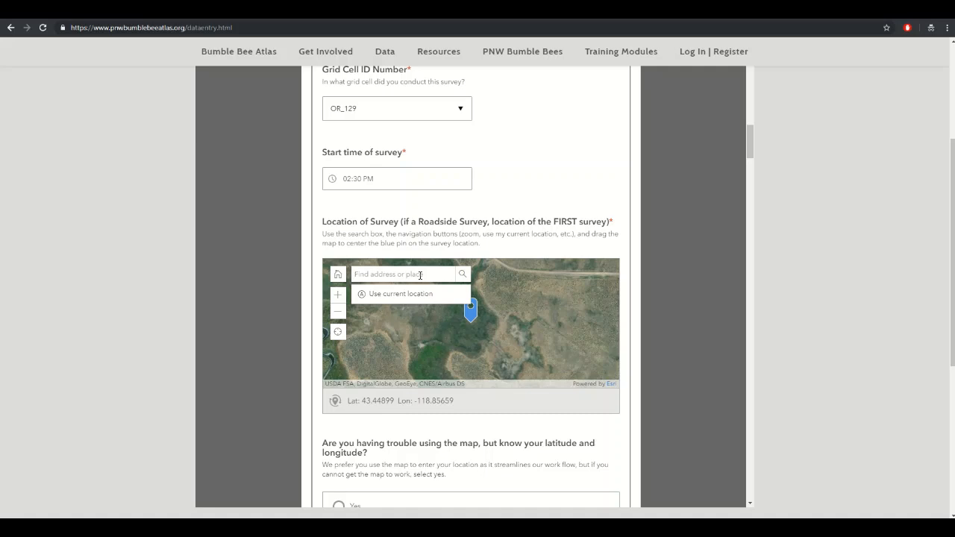
type("xerces soci")
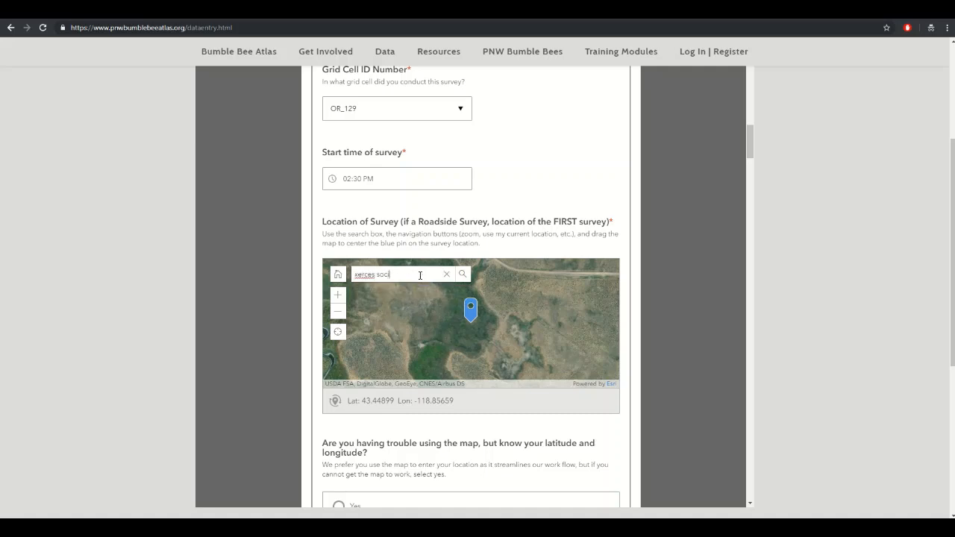
type("ety")
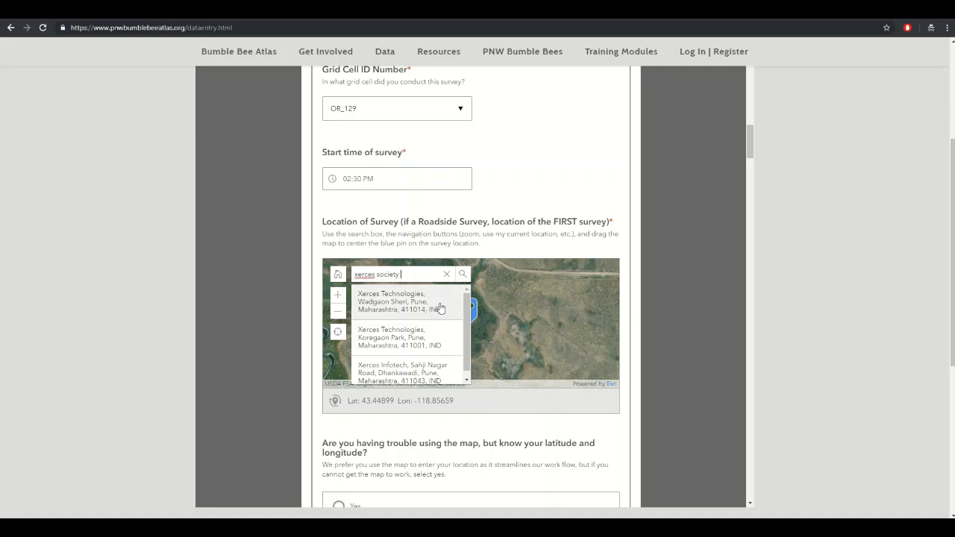
left_click_drag(418, 274, 341, 273)
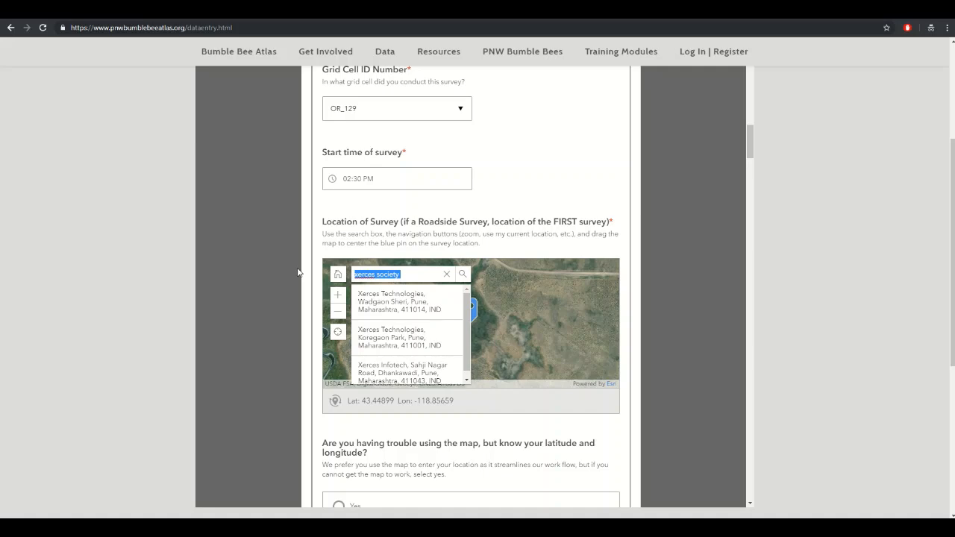
type("timberline")
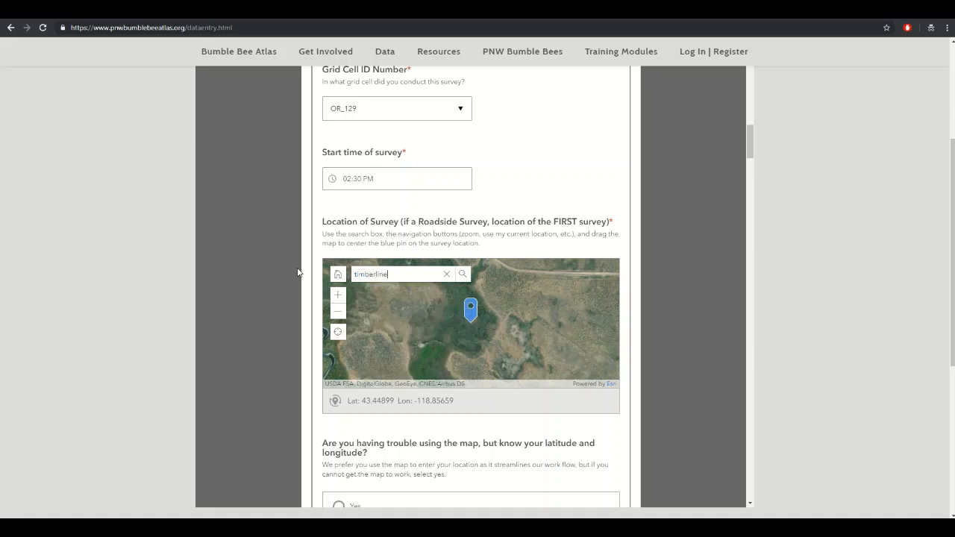
type(" lodge")
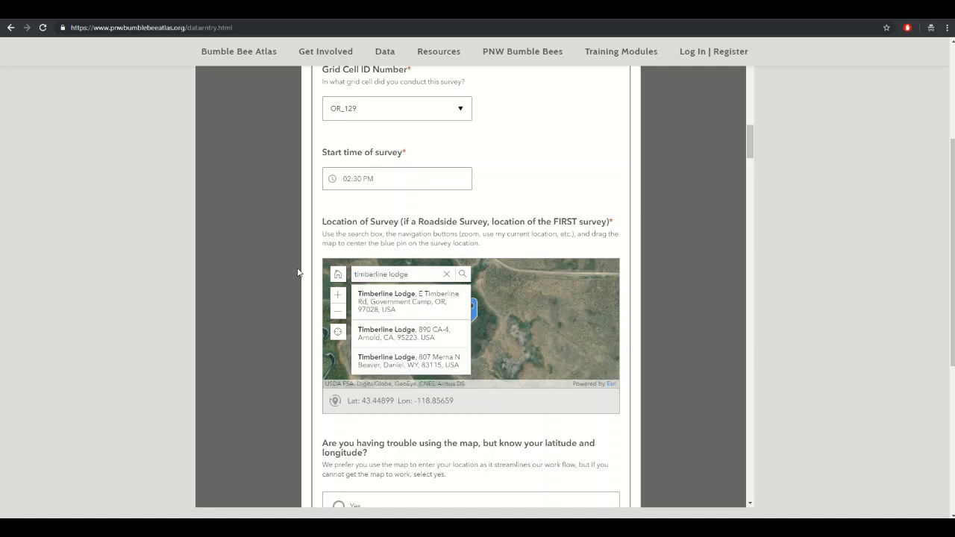
left_click(397, 304)
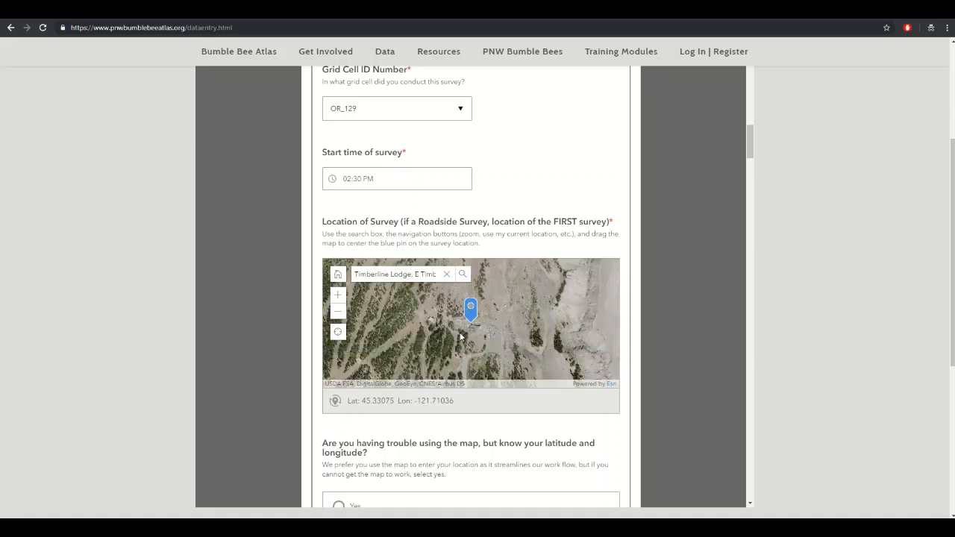
- Fine-tune the pin near the lodge to Lat 45.33198, Lon -121.71385
scroll(457, 340, "up", 3)
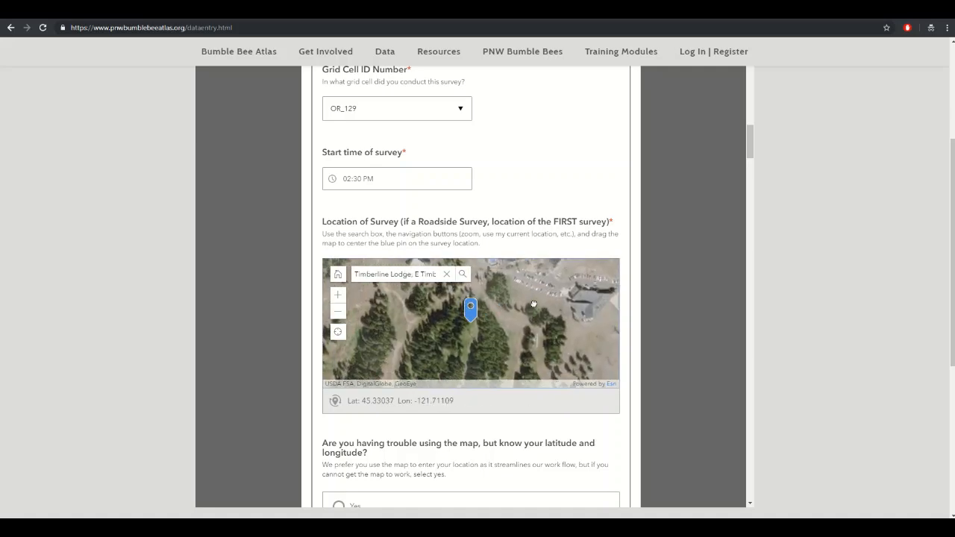
left_click_drag(450, 340, 516, 372)
left_click_drag(510, 324, 482, 363)
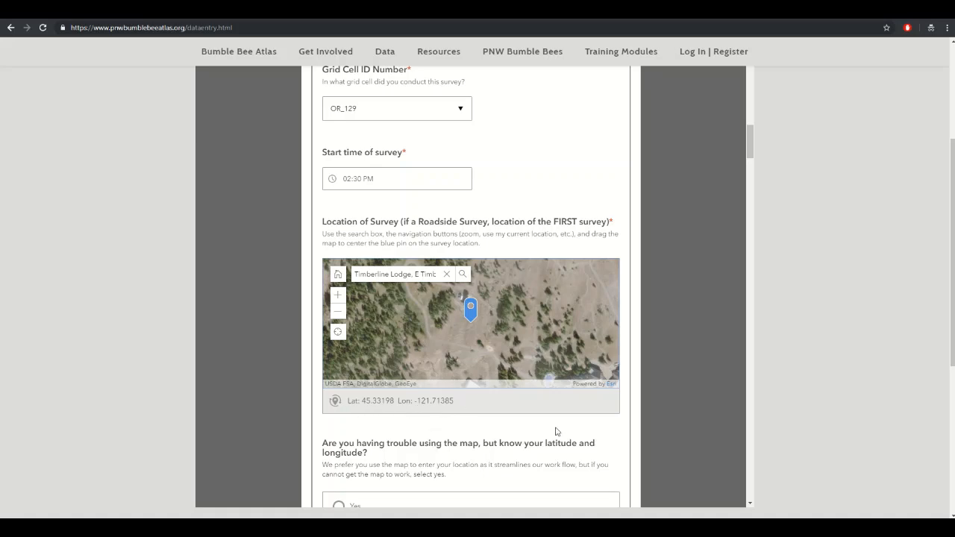
scroll(619, 422, "down", 1)
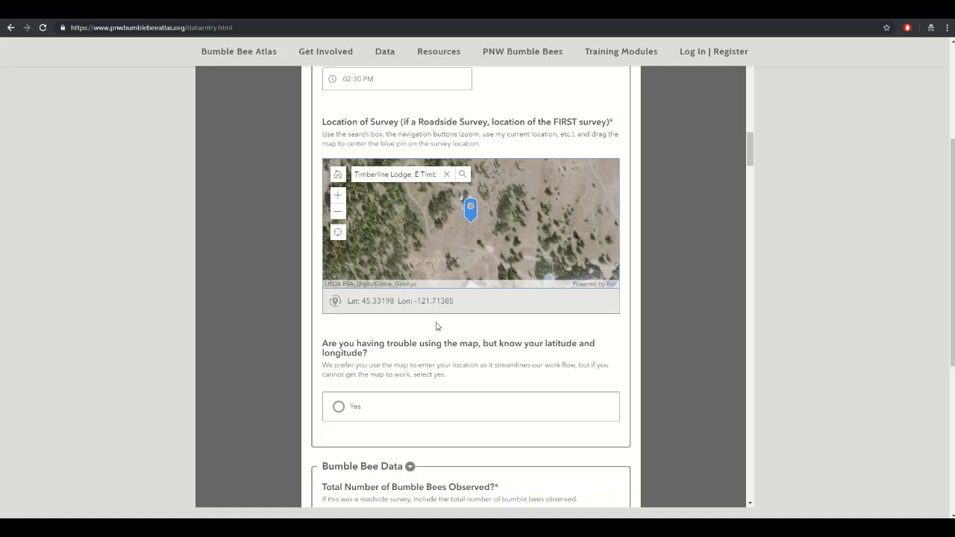
scroll(429, 374, "down", 1)
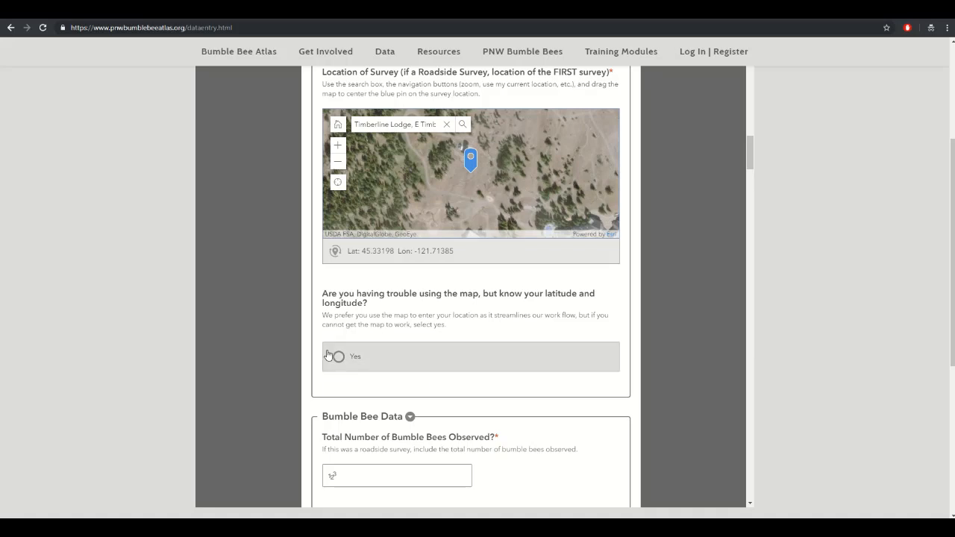
scroll(485, 328, "down", 1)
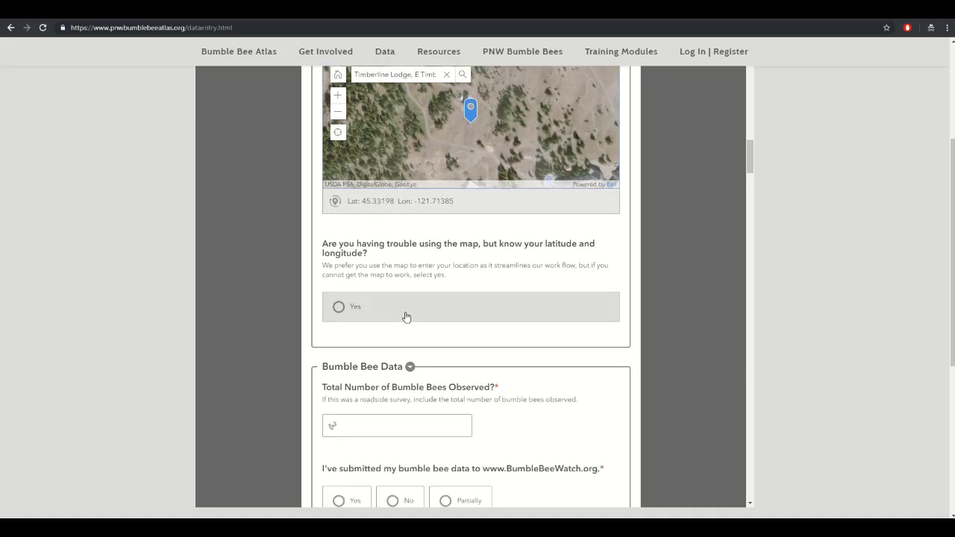
left_click(338, 312)
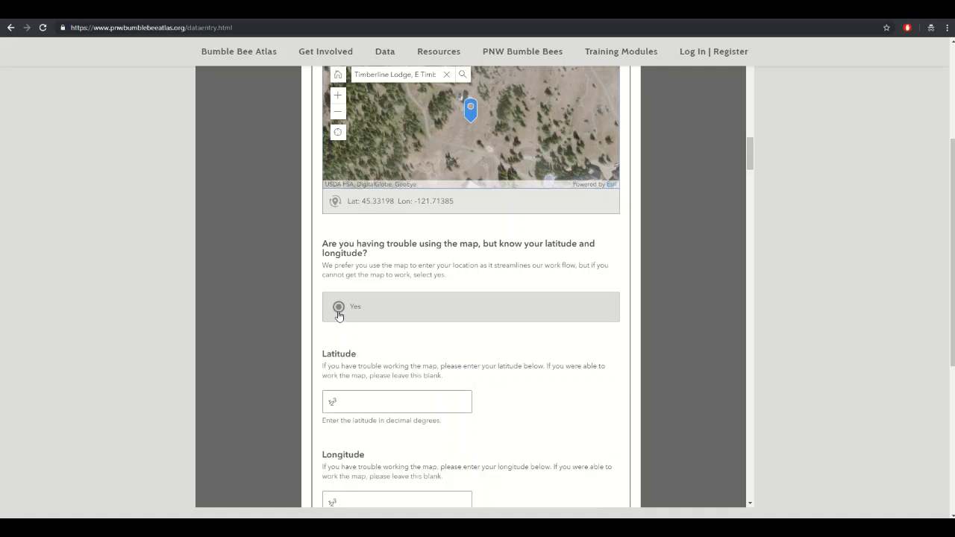
scroll(379, 316, "down", 3)
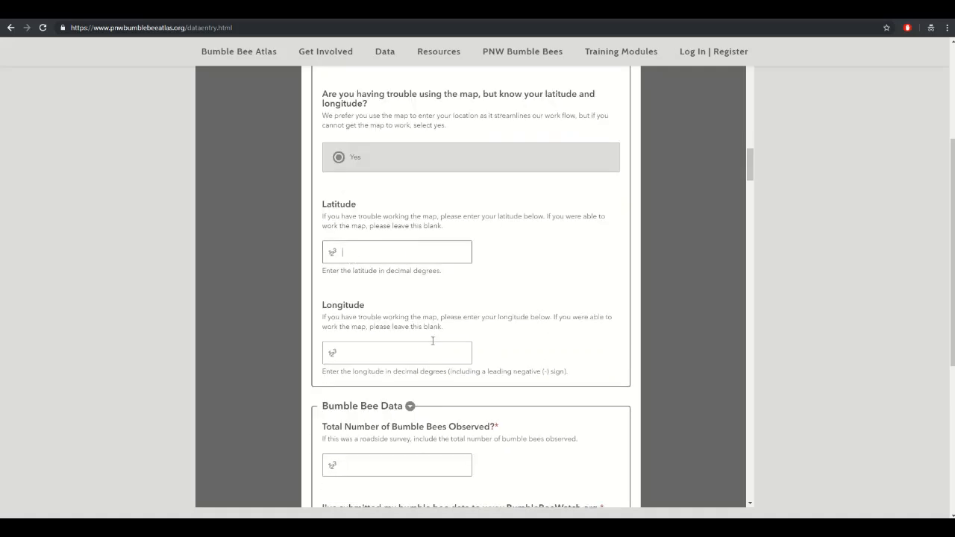
left_click(393, 351)
left_click(379, 251)
left_click(379, 251)
left_click(375, 162)
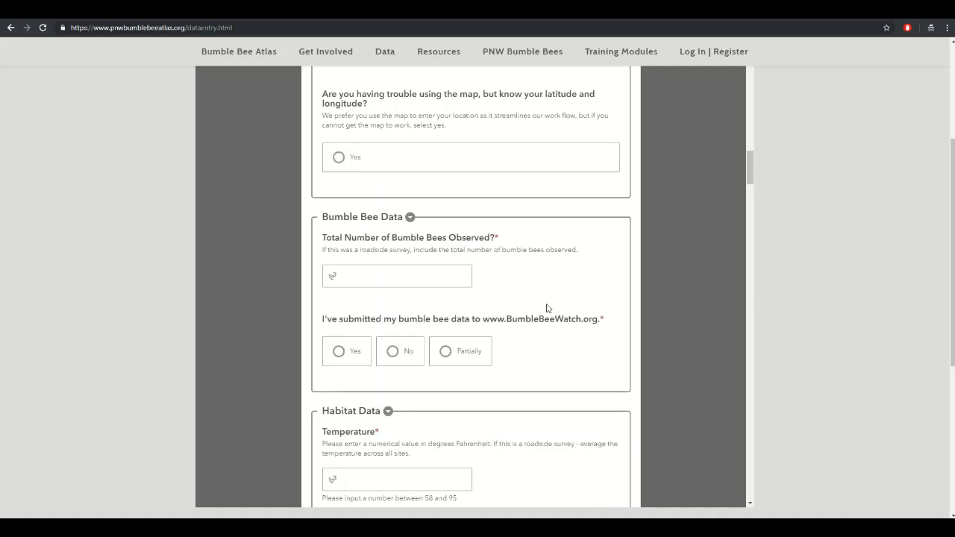
- Record 25 bumble bees observed, Yes for BumbleBeeWatch submission, and No for the checklist option
left_click(445, 279)
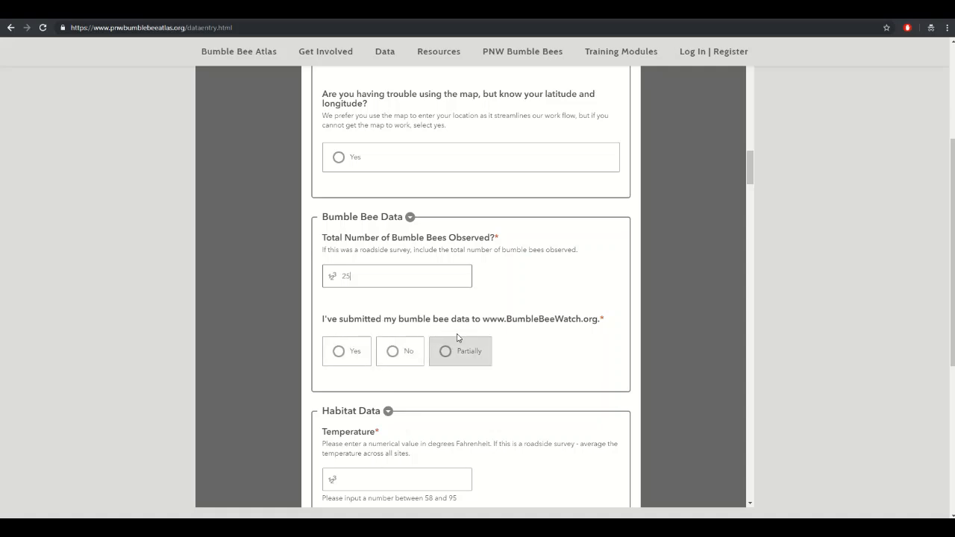
left_click(351, 357)
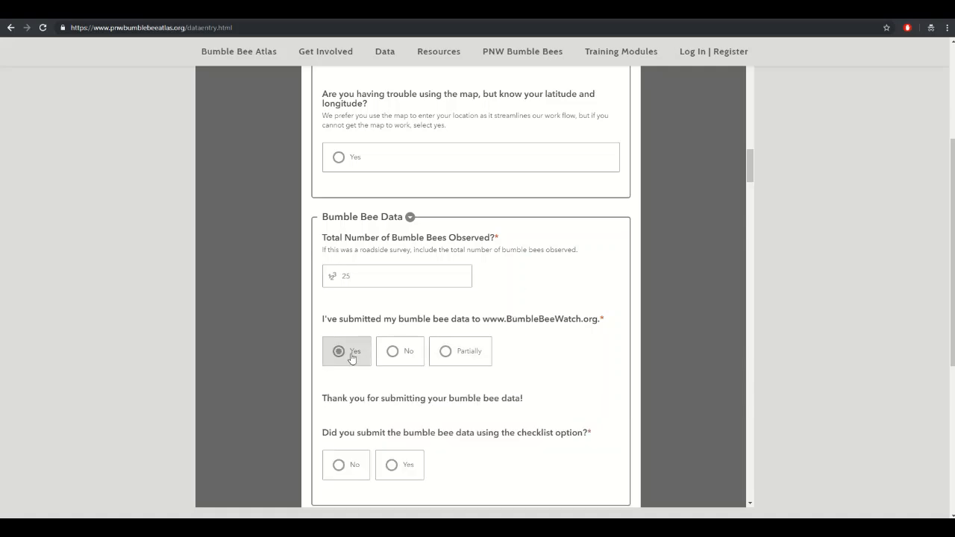
scroll(548, 352, "down", 1)
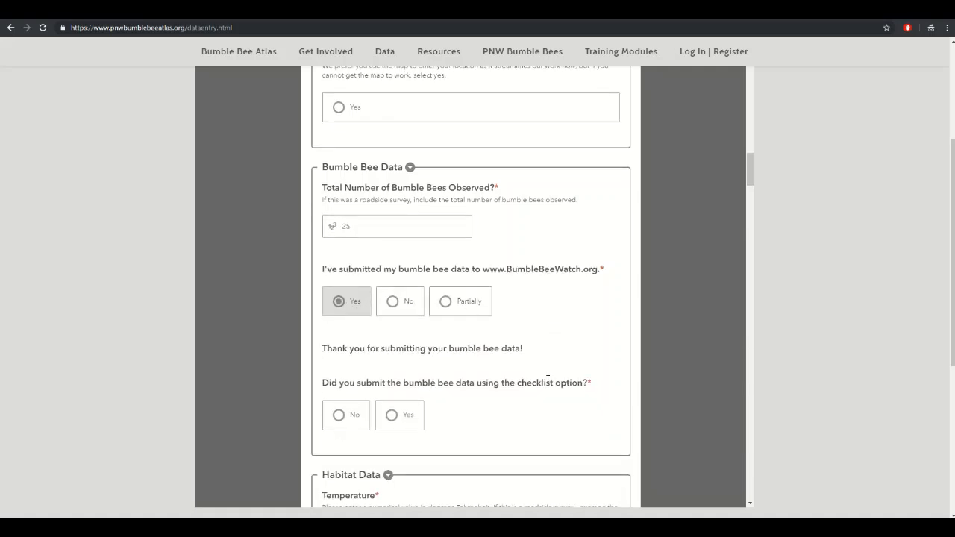
scroll(548, 381, "down", 2)
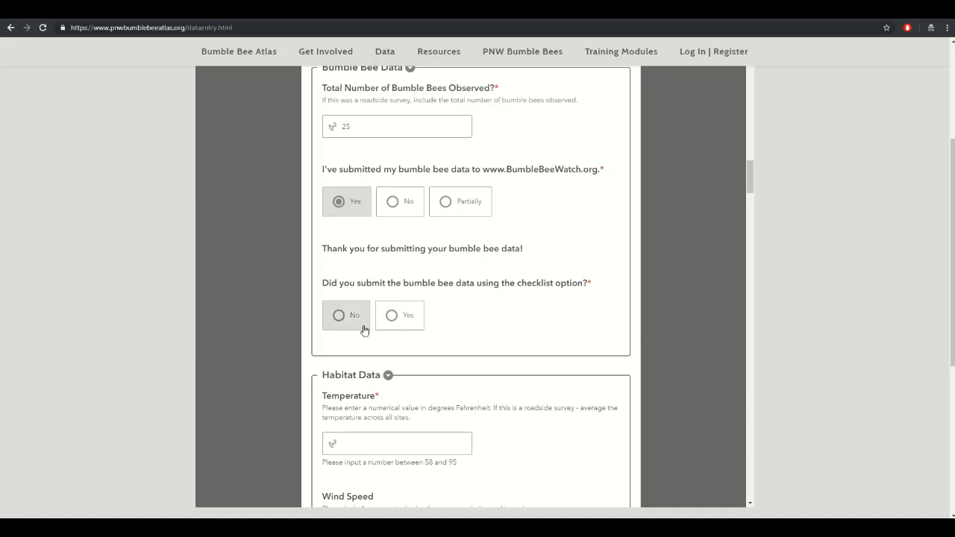
left_click(338, 320)
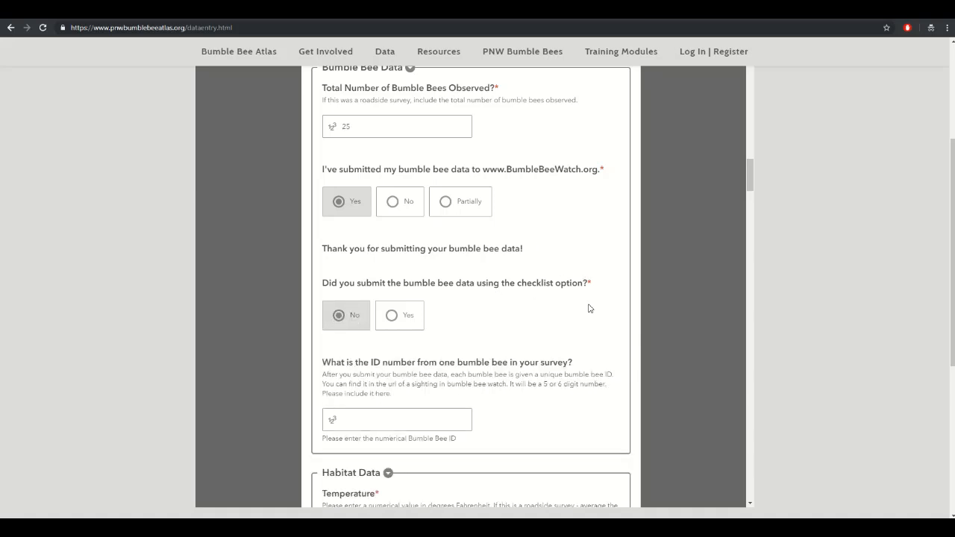
scroll(263, 241, "down", 2)
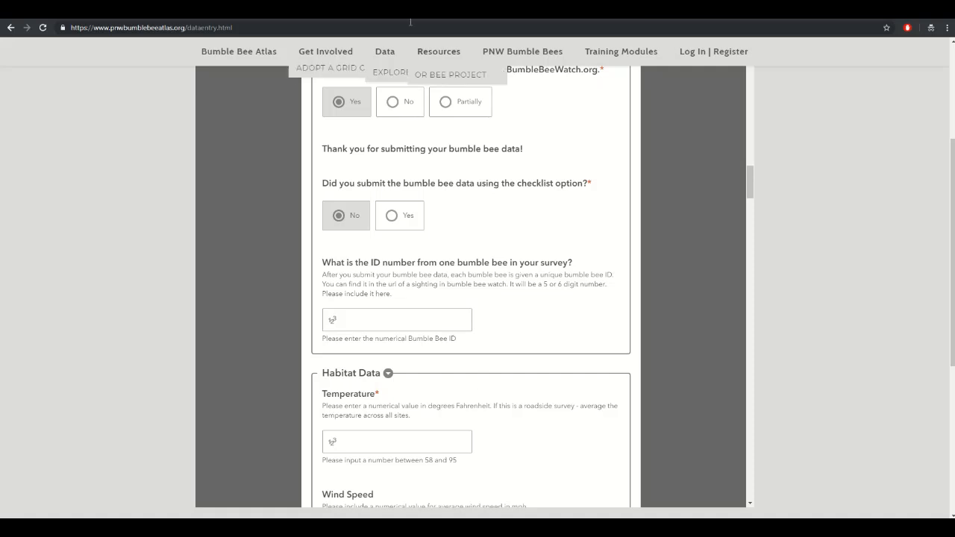
- On Bumble Bee Watch, open the Timberline_2018_8 Western bumble bee sighting
left_click(176, 10)
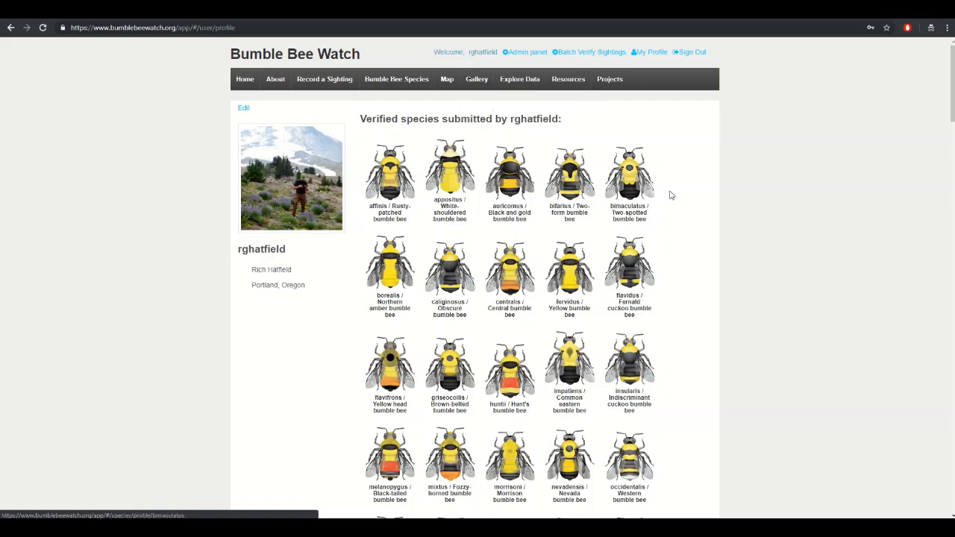
scroll(654, 245, "down", 6)
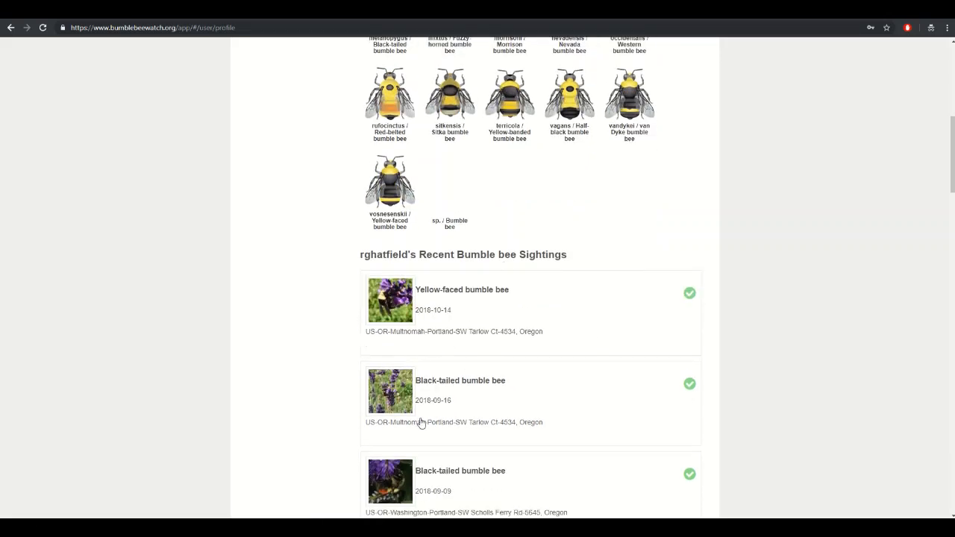
scroll(433, 396, "down", 3)
scroll(411, 317, "up", 3)
scroll(418, 314, "down", 5)
scroll(380, 359, "down", 1)
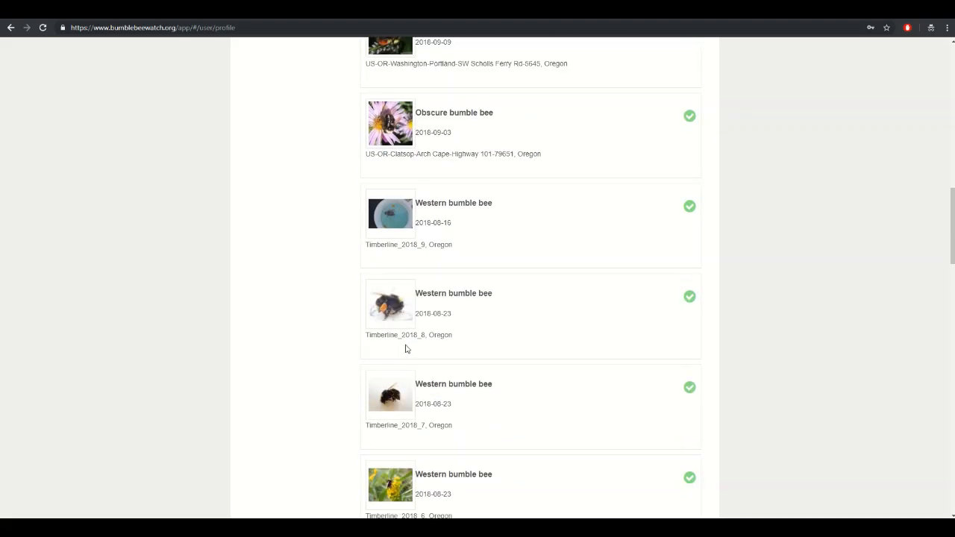
left_click(390, 309)
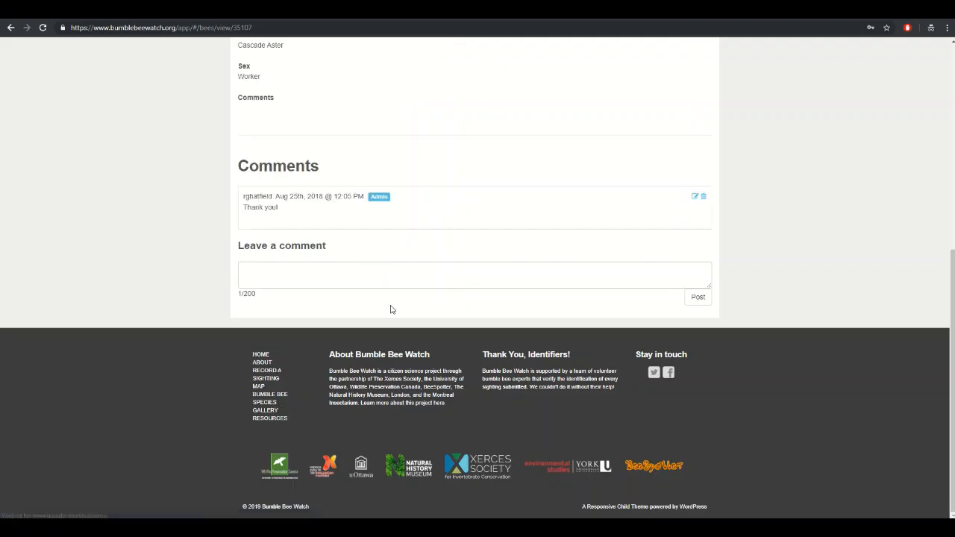
- Select the sighting ID 35107 in the web address and return to the atlas form
scroll(232, 336, "up", 5)
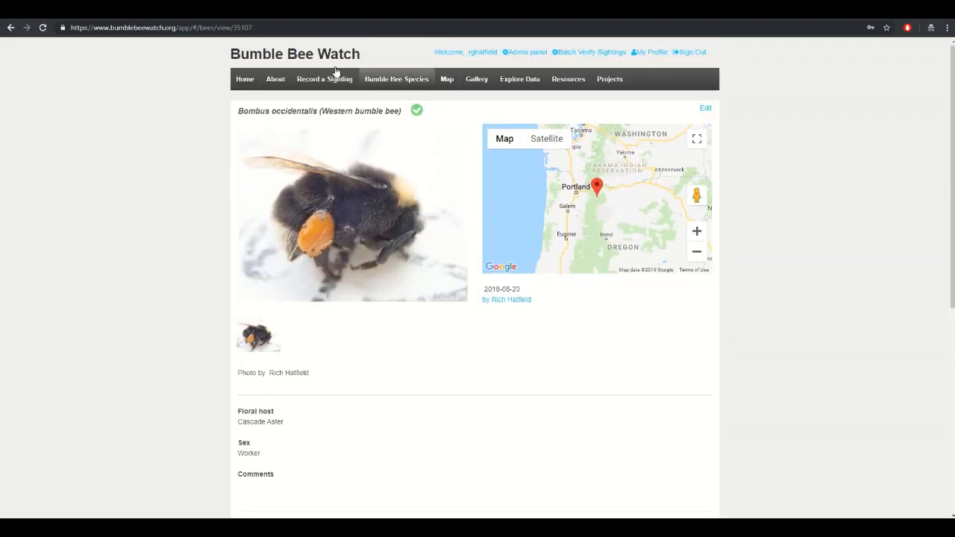
left_click(307, 28)
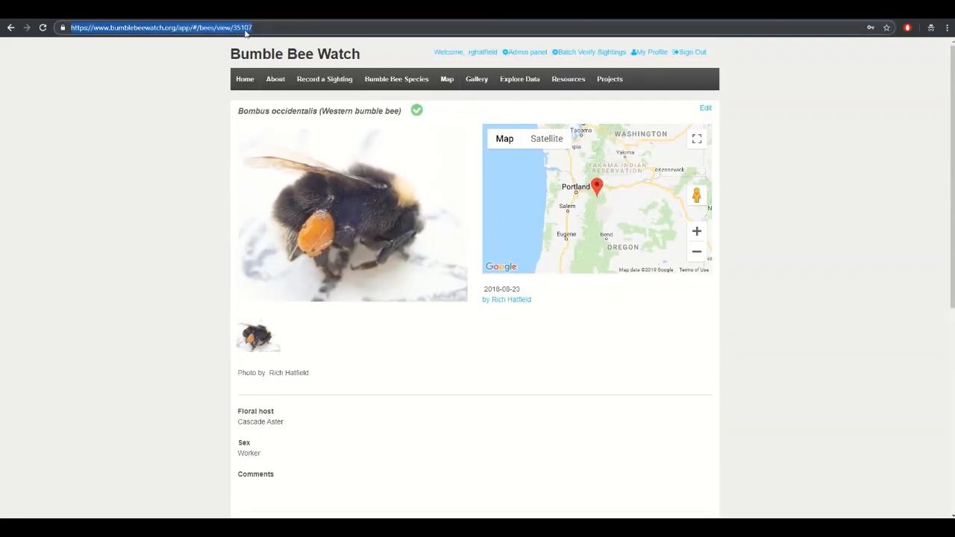
left_click(271, 29)
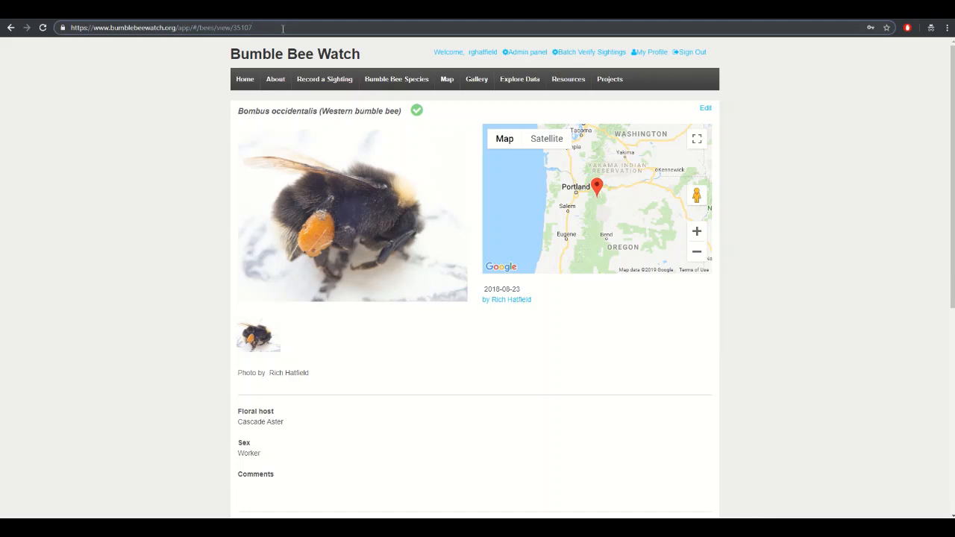
left_click_drag(273, 28, 237, 28)
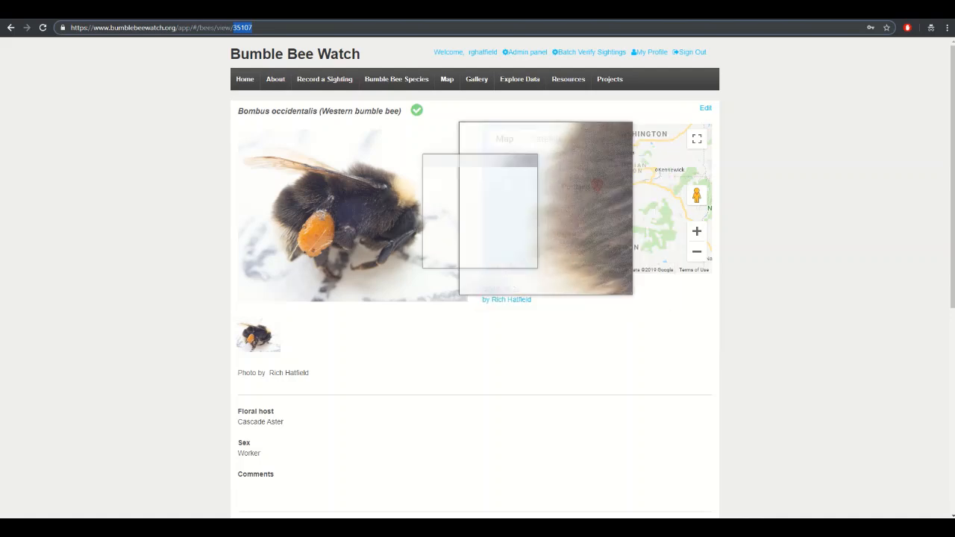
key("ctrl+Tab")
- Enter bee ID 35107, temperature 75, wind speed 3 and 0 percent cloud cover
left_click(356, 314)
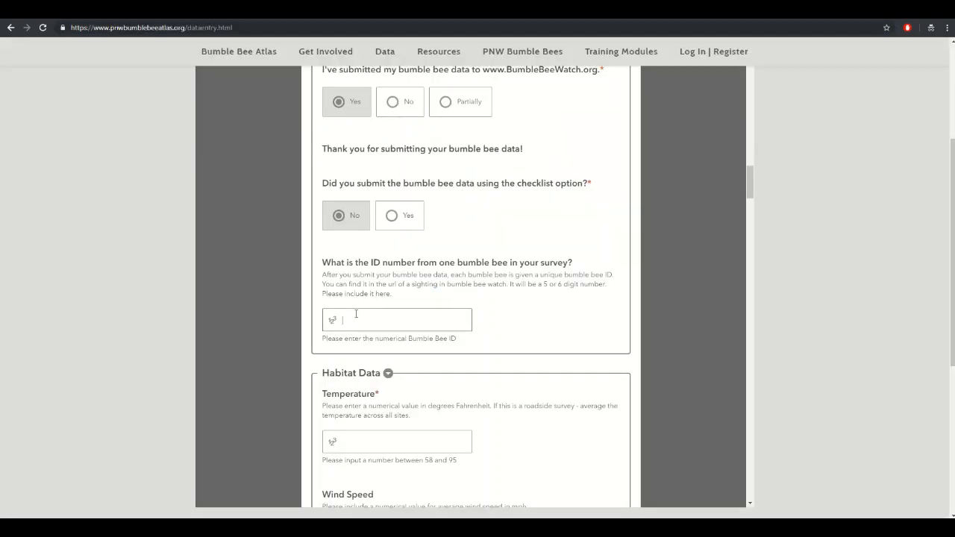
type("35107")
scroll(562, 358, "down", 2)
left_click(407, 295)
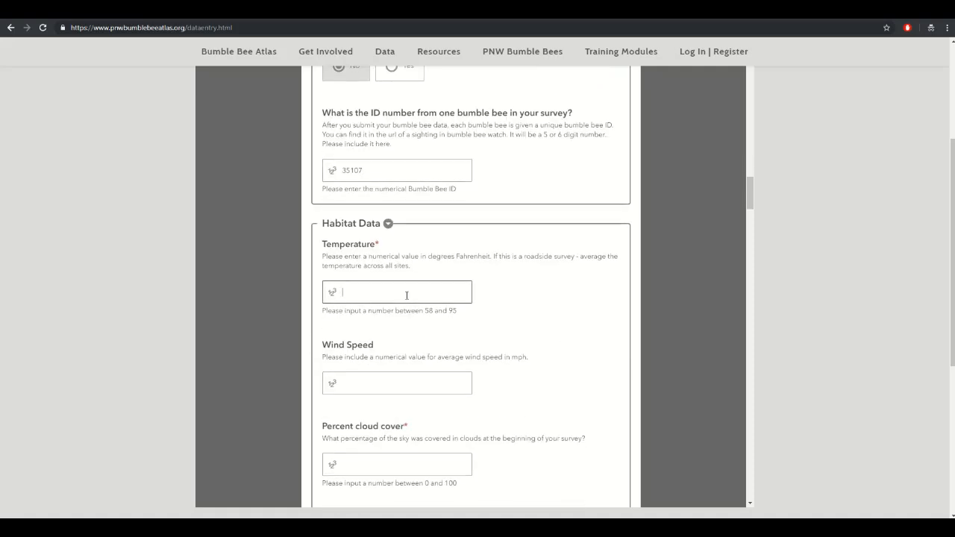
type("75")
scroll(418, 297, "down", 1)
left_click(380, 337)
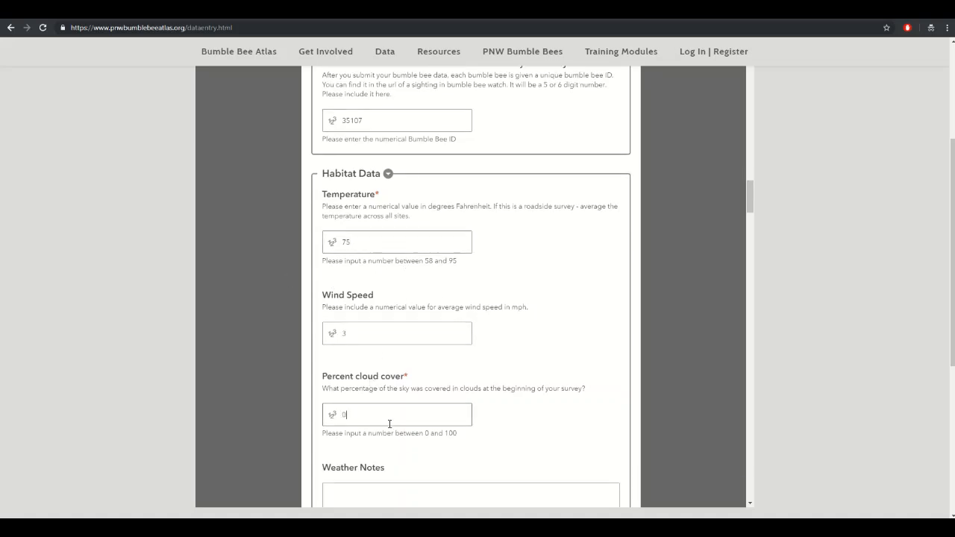
scroll(559, 433, "down", 5)
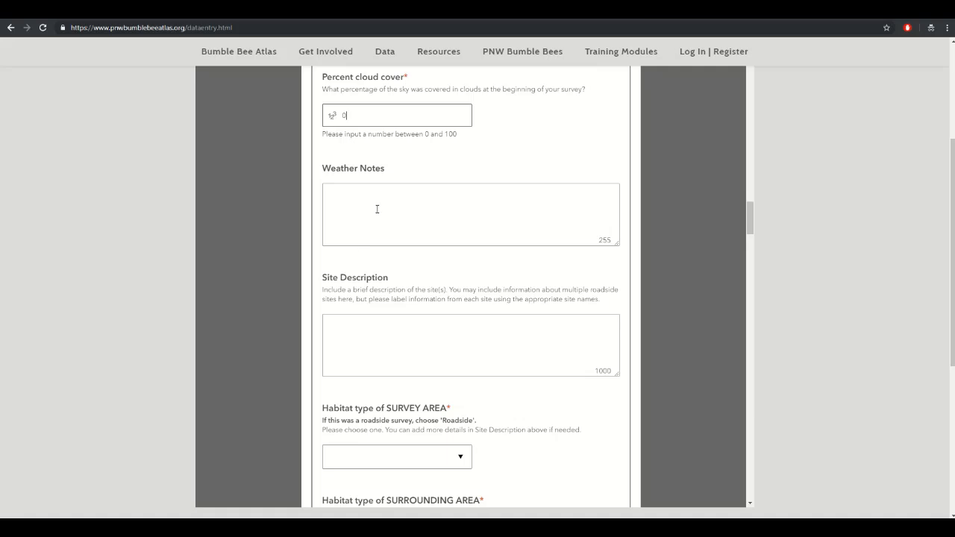
scroll(444, 321, "down", 3)
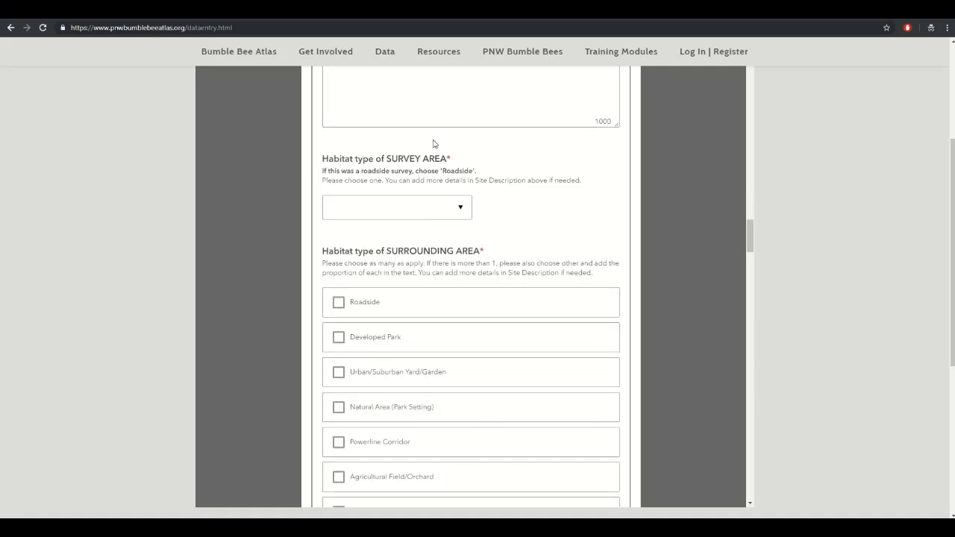
- Set survey area to Mountain Meadow, surroundings to Mountain Meadow and Woodland, flowering coverage 50
left_click(462, 211)
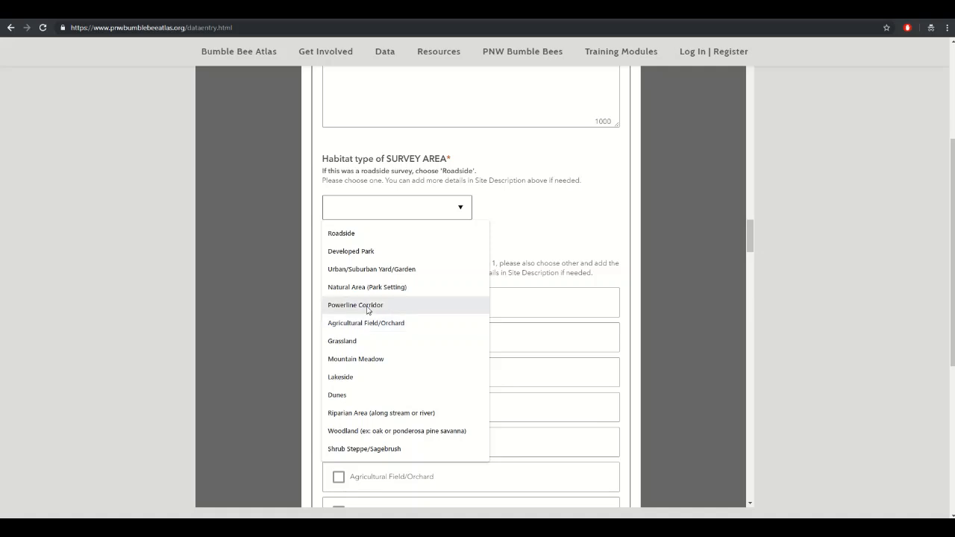
left_click(371, 360)
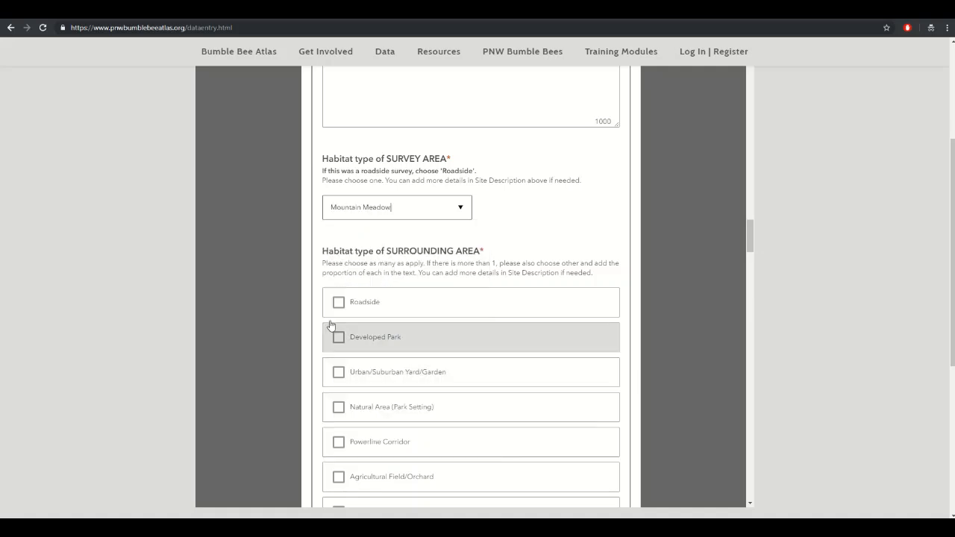
scroll(469, 385, "down", 1)
scroll(373, 376, "down", 1)
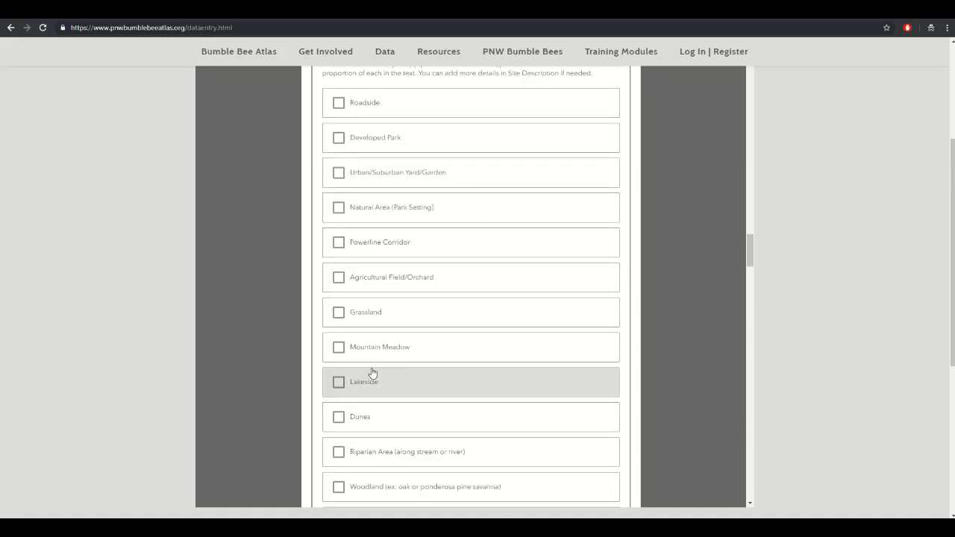
left_click(339, 347)
scroll(439, 368, "down", 1)
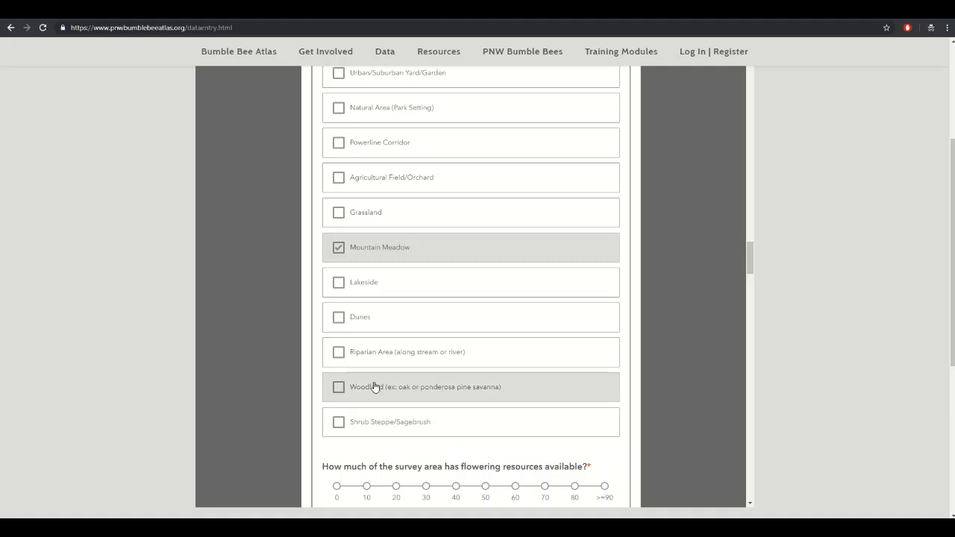
left_click(338, 386)
scroll(475, 361, "down", 1)
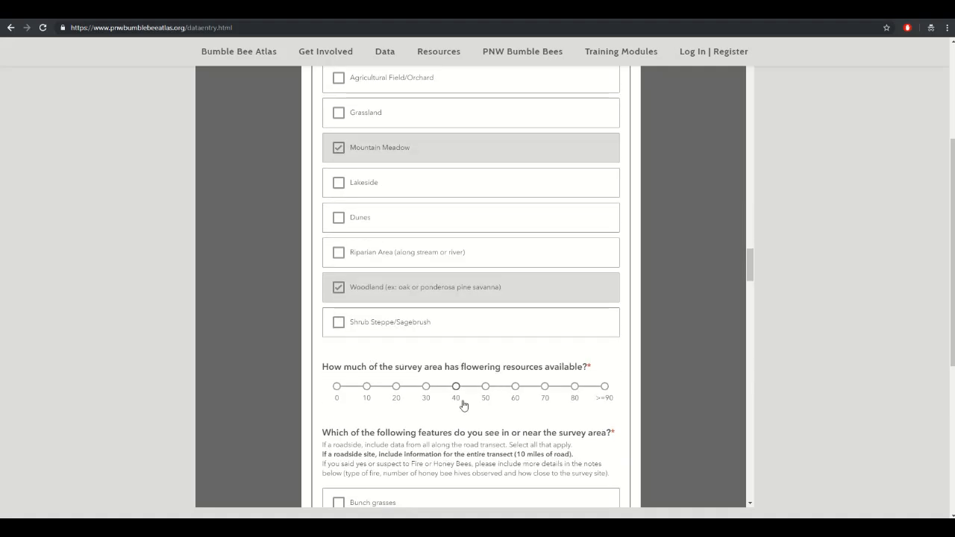
left_click(486, 387)
scroll(438, 382, "down", 2)
- Tick Bunch grasses, Rodent holes/Tunnels, Loose bare soil and Rock piles as nearby features
left_click(338, 253)
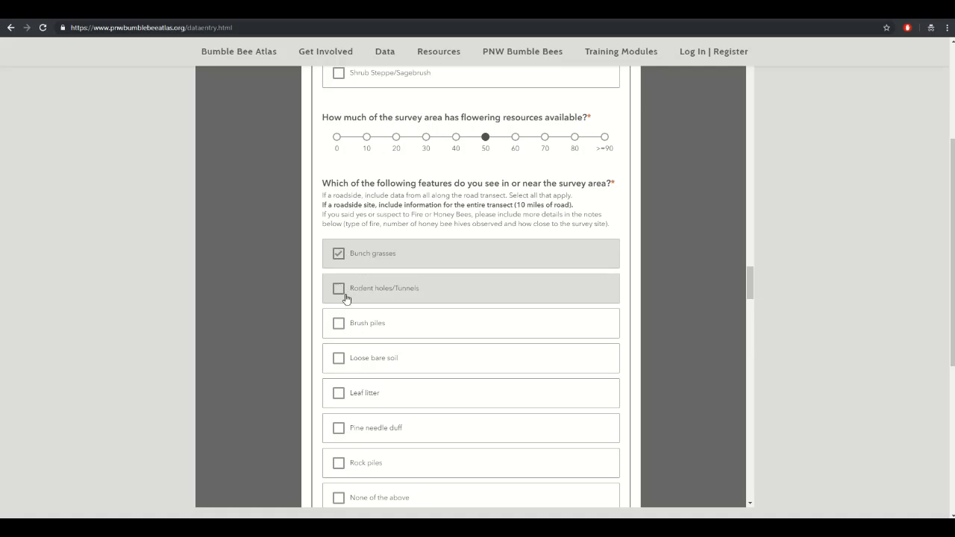
left_click(339, 288)
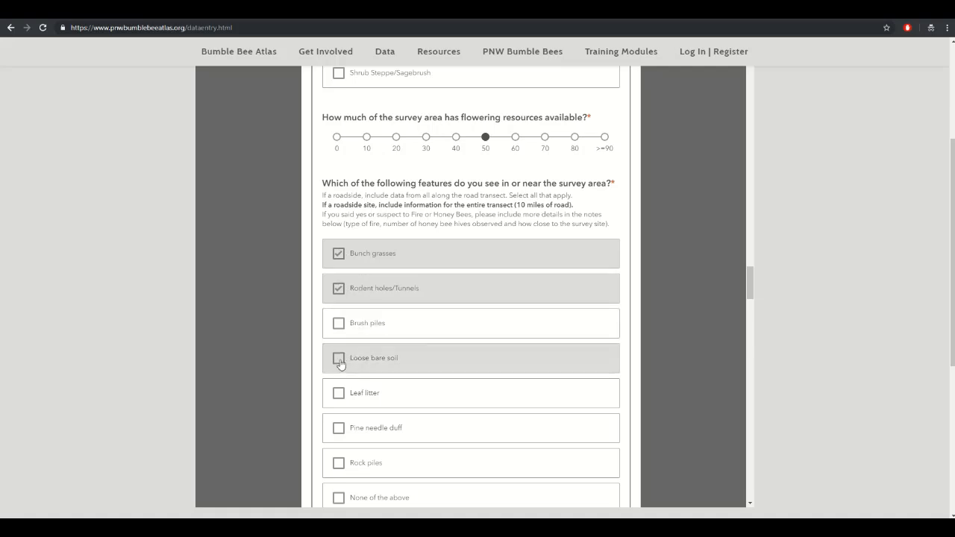
left_click(339, 358)
scroll(388, 328, "down", 1)
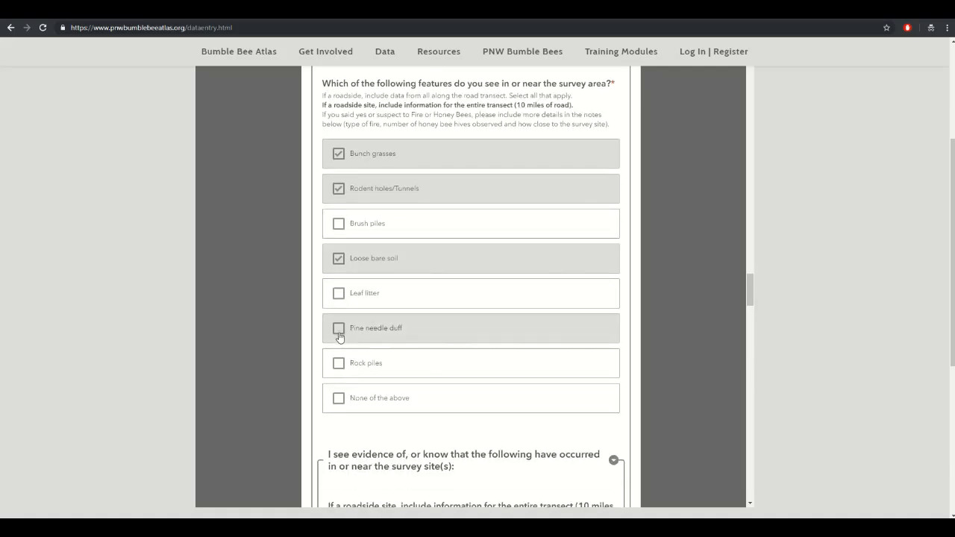
left_click(336, 366)
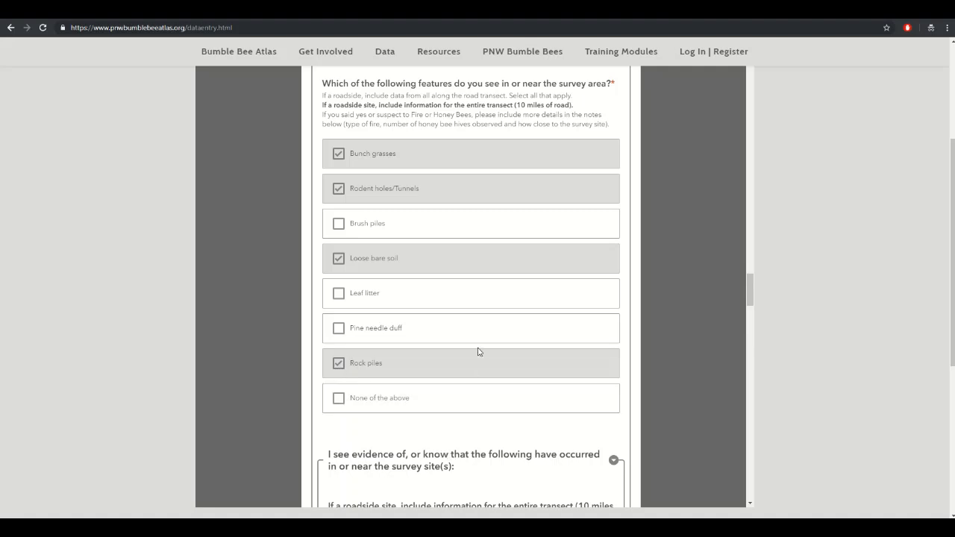
scroll(481, 353, "down", 3)
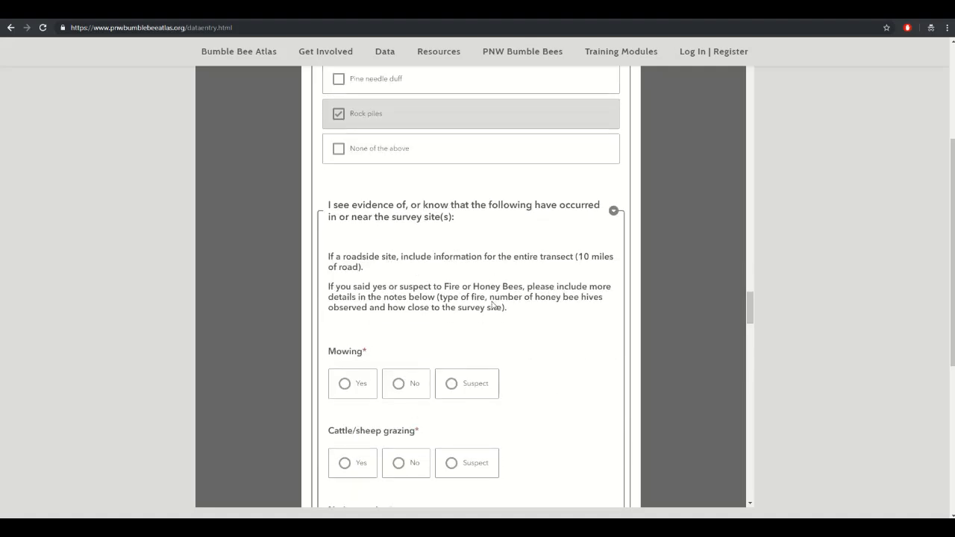
- Mark native grazing and honey bee hives as Suspect; agriculture, insecticide and herbicide as No
scroll(506, 273, "down", 1)
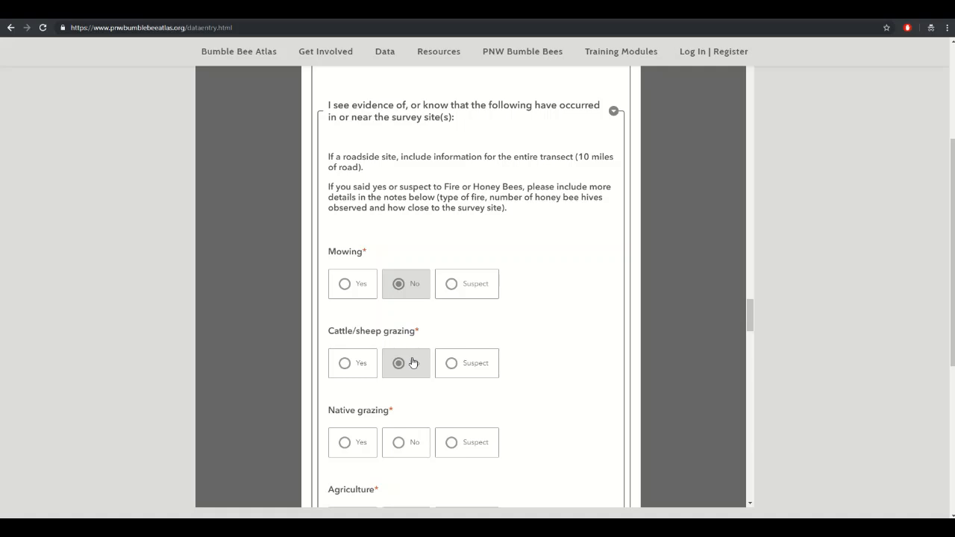
scroll(413, 362, "down", 1)
left_click(470, 342)
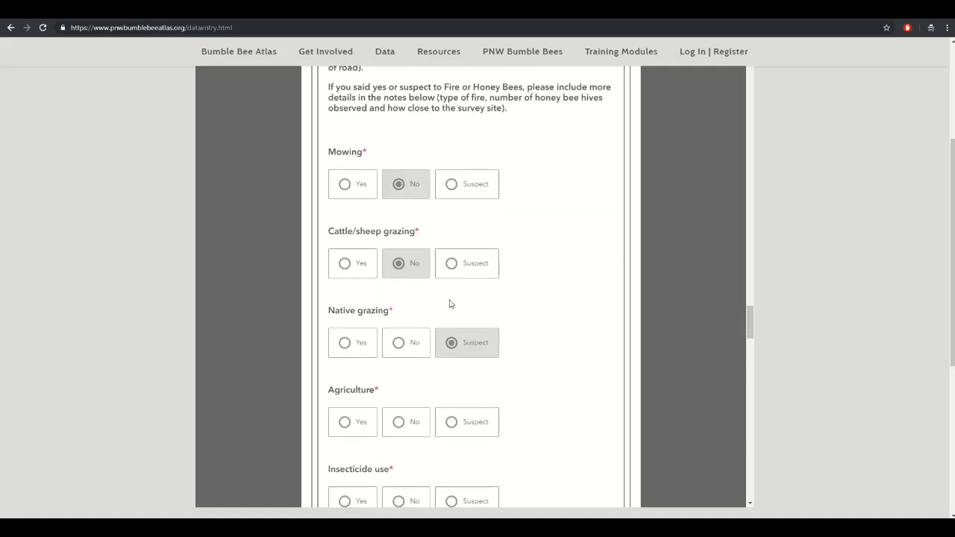
scroll(450, 303, "down", 2)
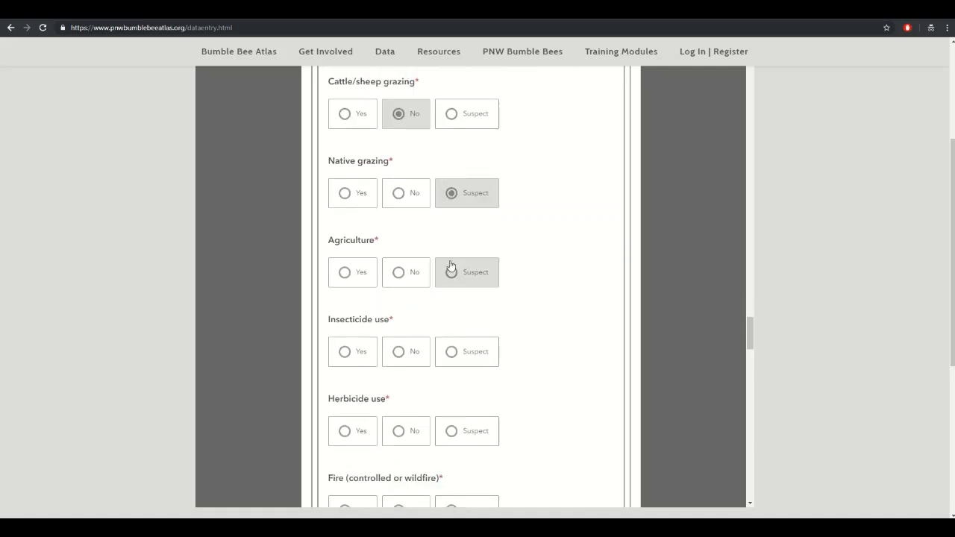
left_click(400, 274)
left_click(399, 352)
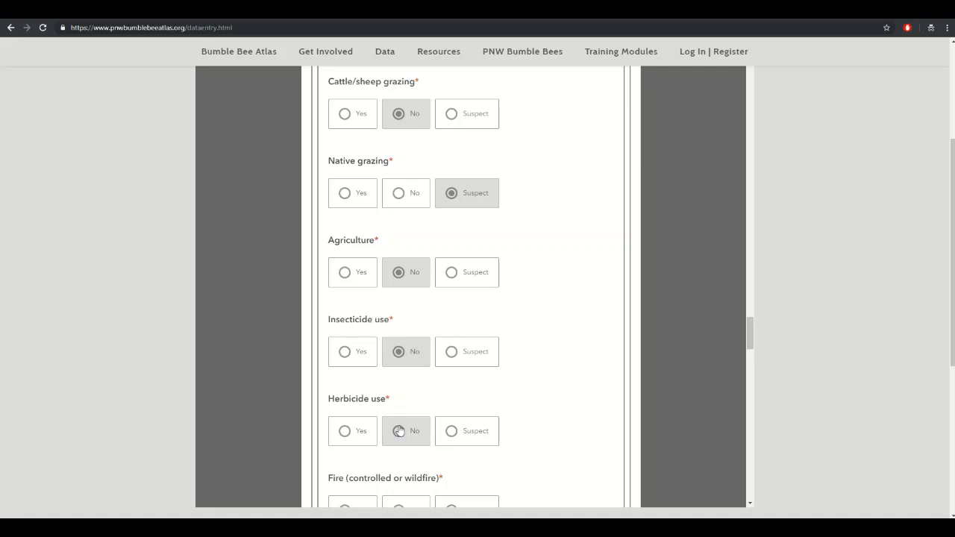
left_click(399, 431)
scroll(403, 351, "down", 2)
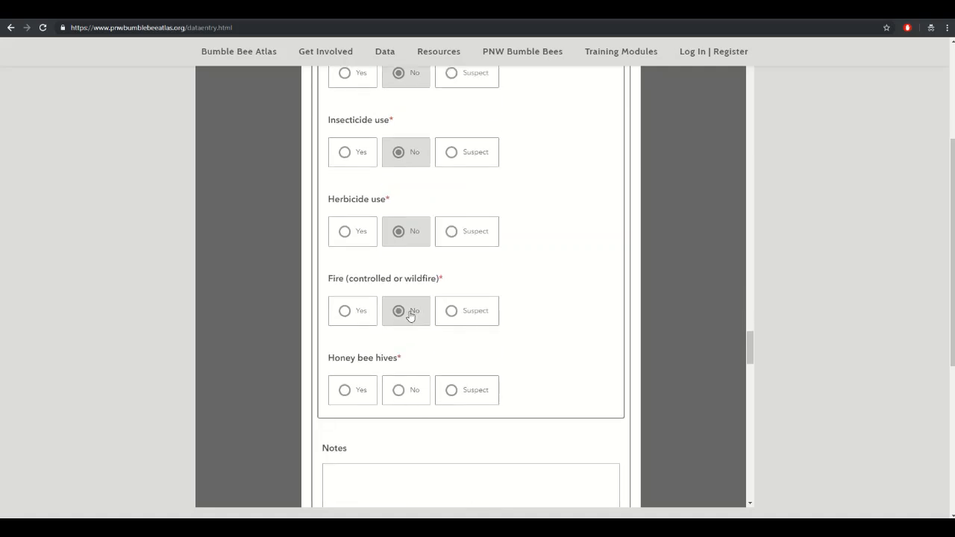
left_click(467, 390)
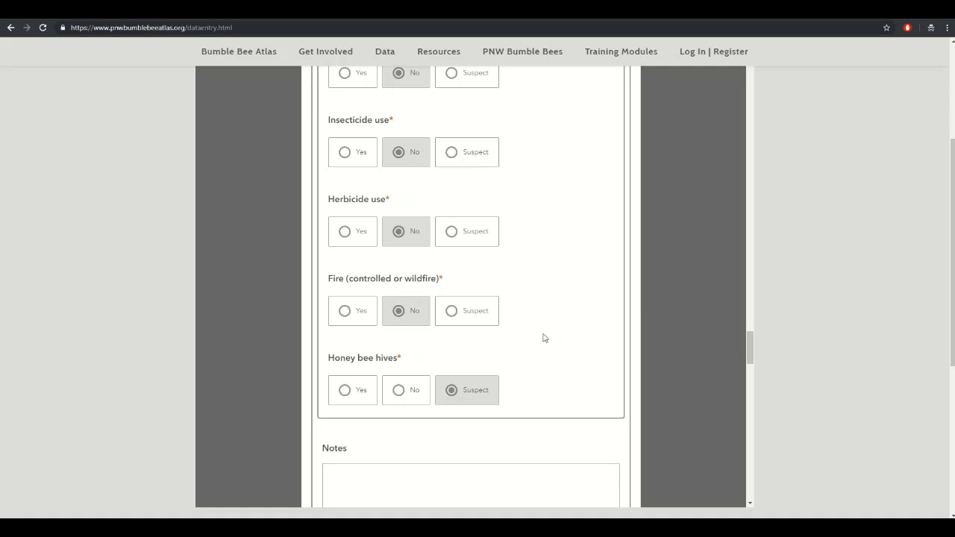
scroll(545, 337, "down", 1)
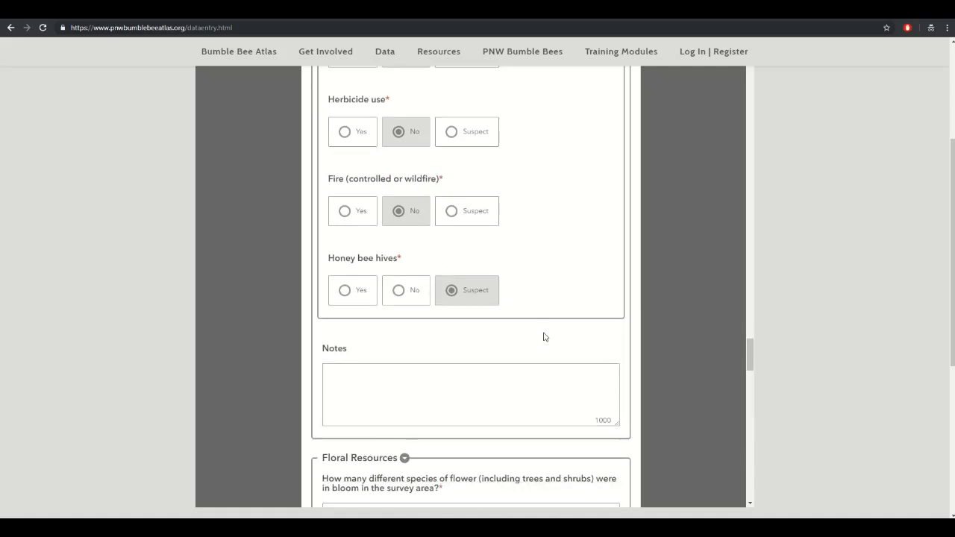
- Answer the flower-species-in-bloom question with 2-5, correcting an initial 1-2 choice
scroll(544, 336, "down", 2)
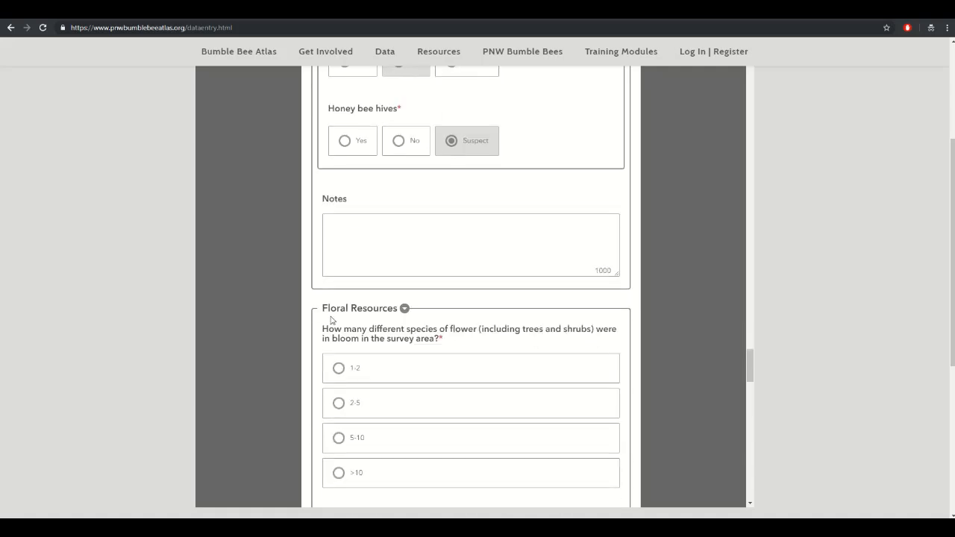
scroll(409, 265, "down", 1)
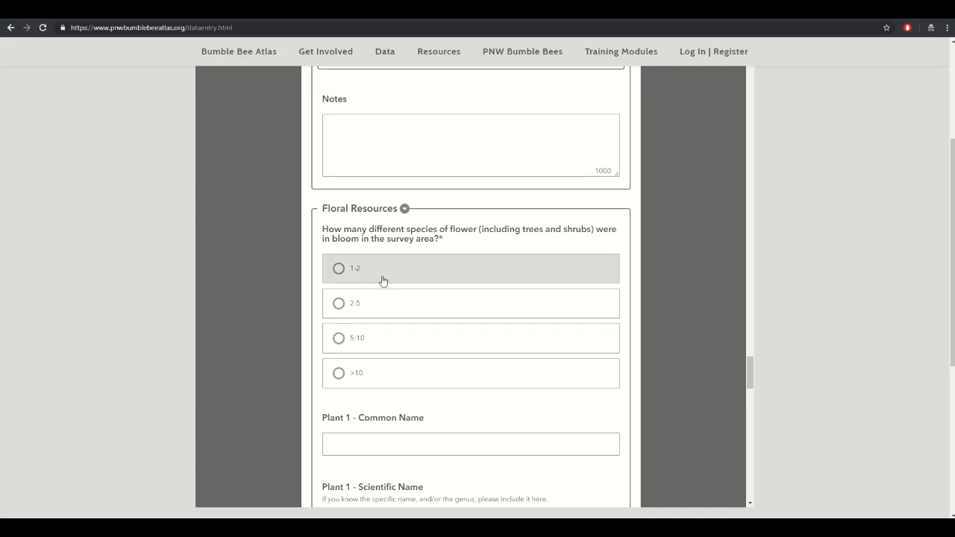
left_click(336, 270)
scroll(299, 426, "down", 5)
scroll(299, 425, "up", 5)
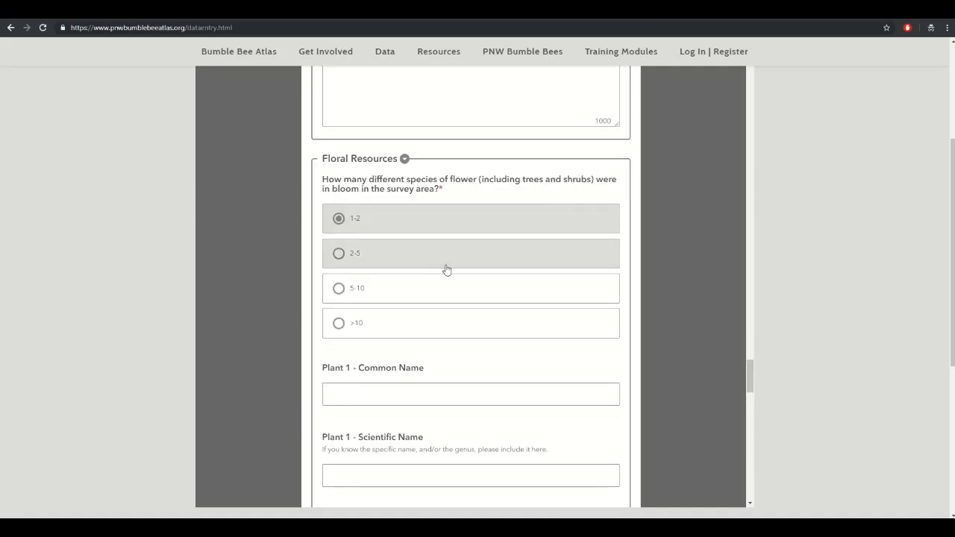
scroll(267, 387, "down", 13)
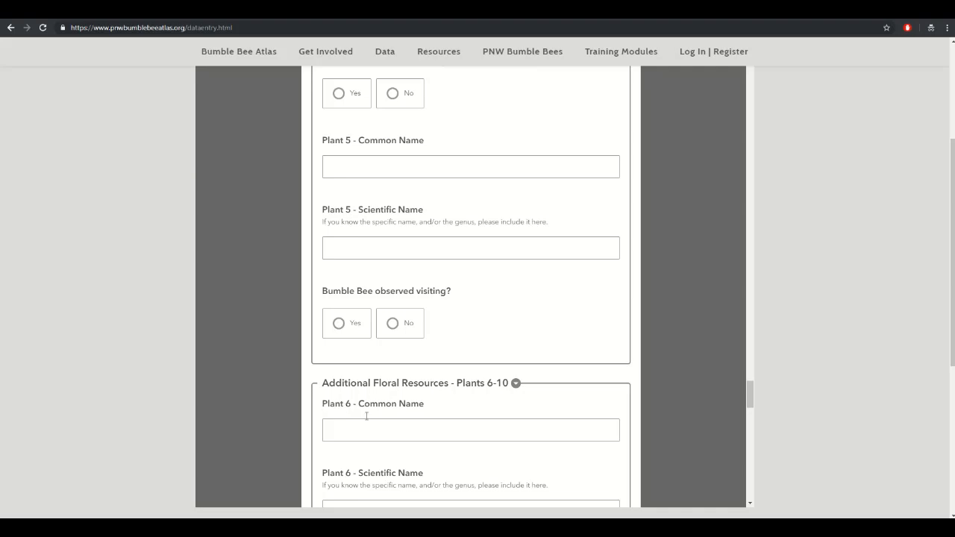
scroll(367, 415, "down", 5)
scroll(369, 420, "up", 14)
scroll(368, 421, "up", 6)
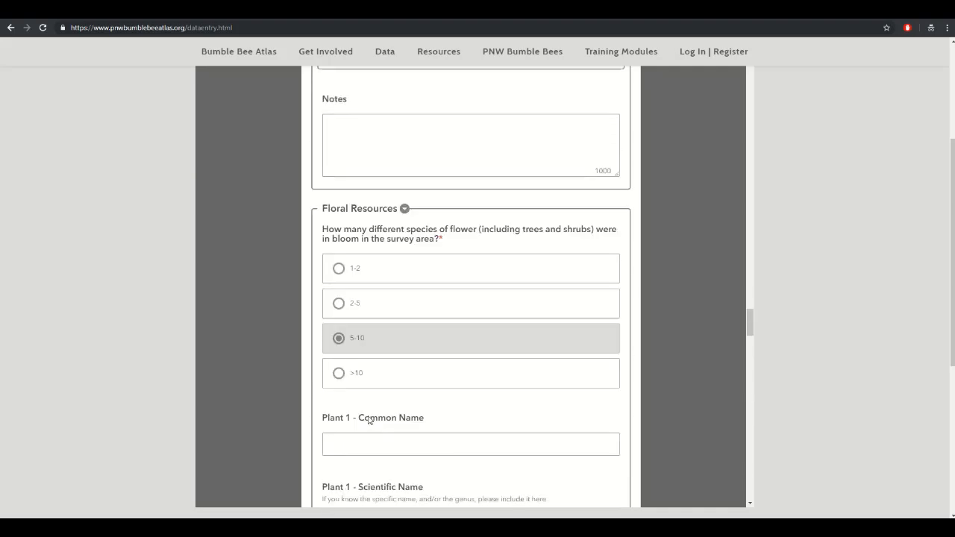
left_click(359, 308)
scroll(246, 351, "down", 16)
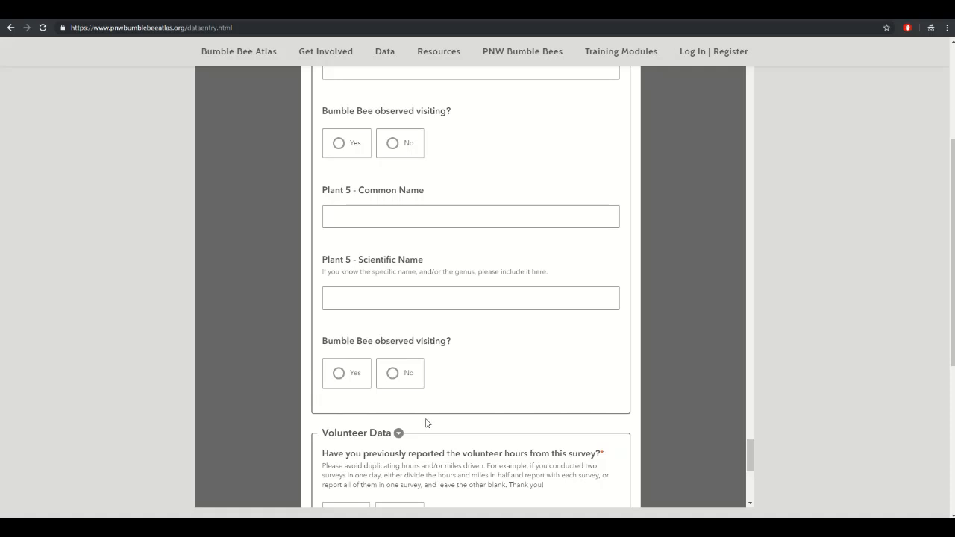
scroll(337, 416, "up", 15)
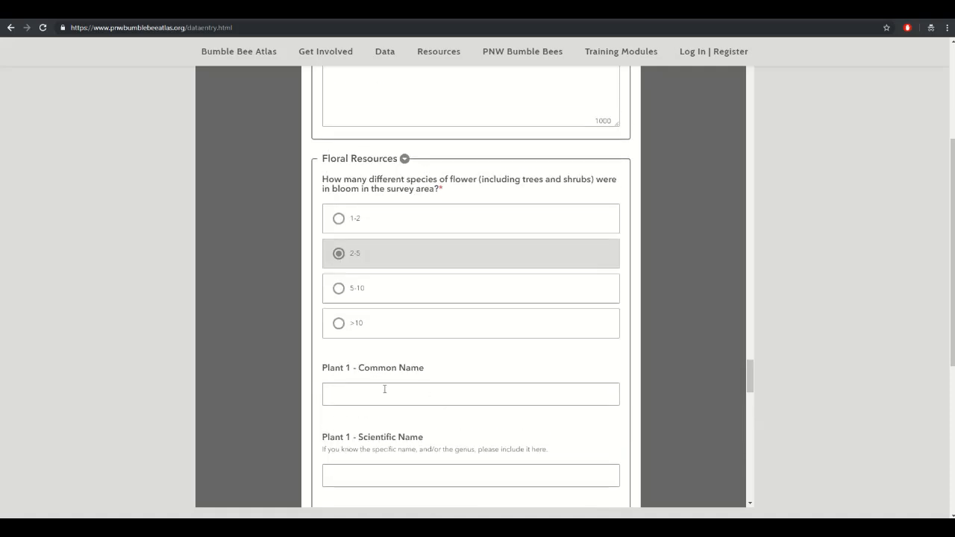
- Enter Dandelion as Plant 1's common name and Taraxacum officinale as its scientific name
left_click(385, 389)
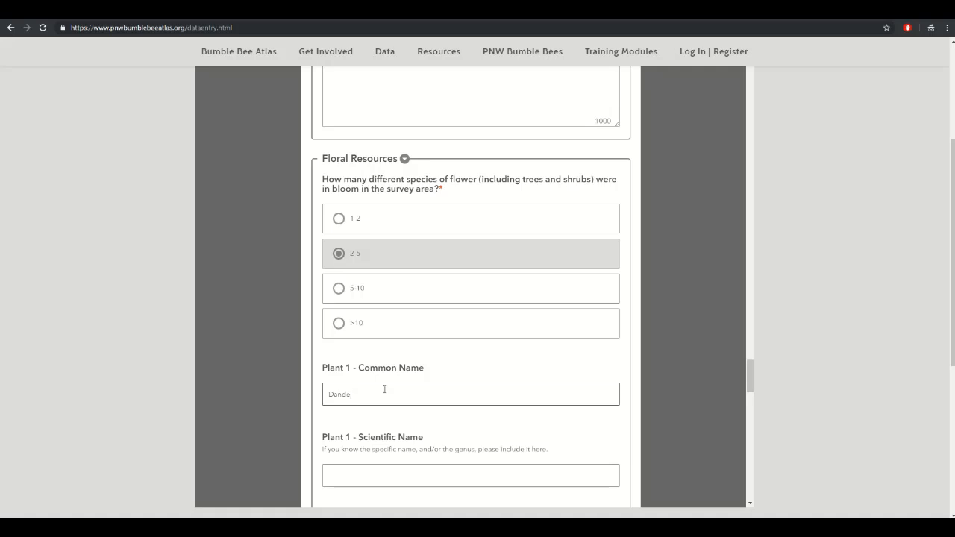
key("Tab")
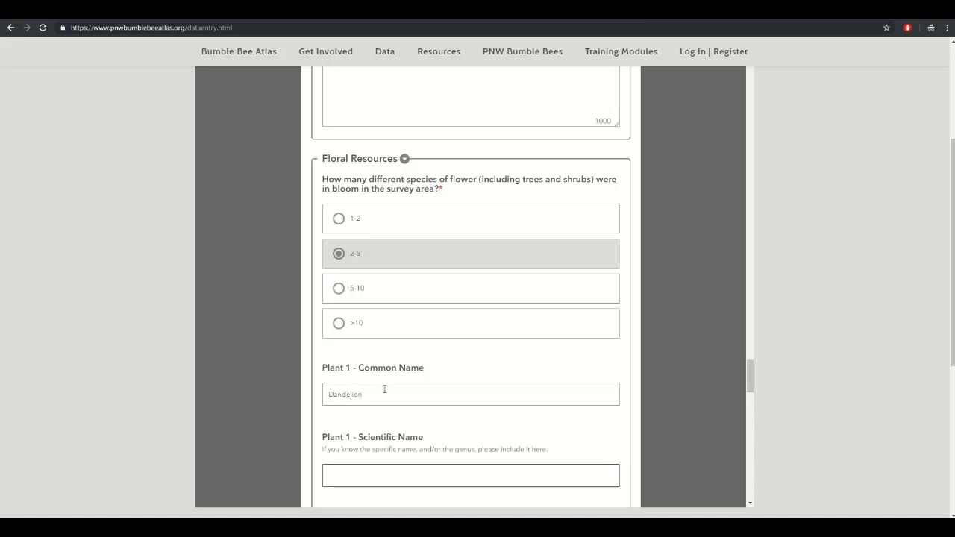
type("Taraxacum")
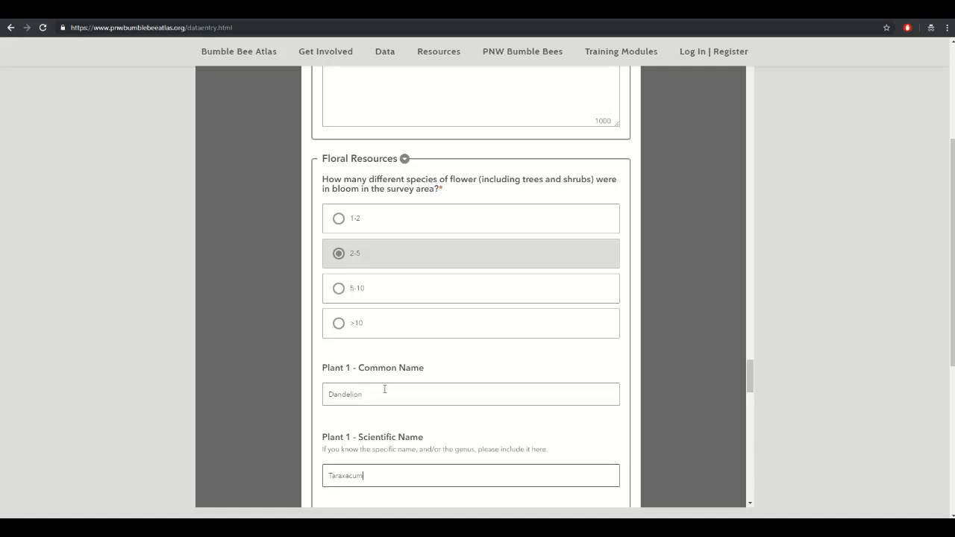
type(" officinale")
scroll(544, 431, "down", 2)
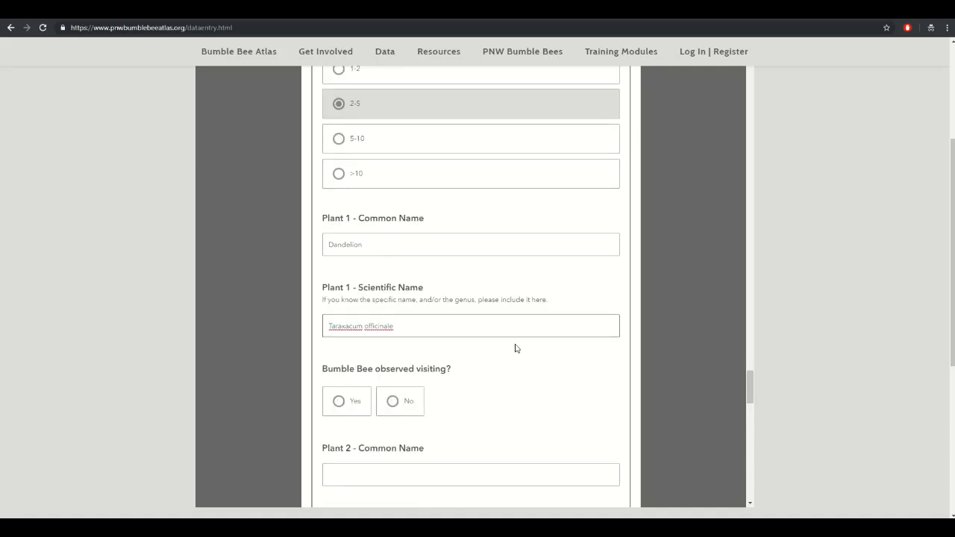
scroll(520, 376, "down", 2)
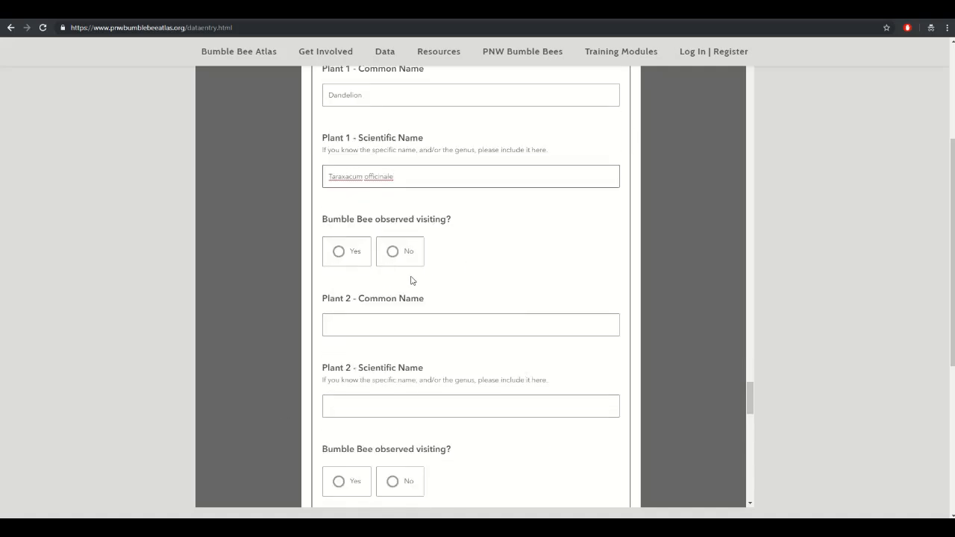
- Answer Yes to 'Bumble Bee observed visiting?' for the Dandelion (Plant 1)
left_click(342, 251)
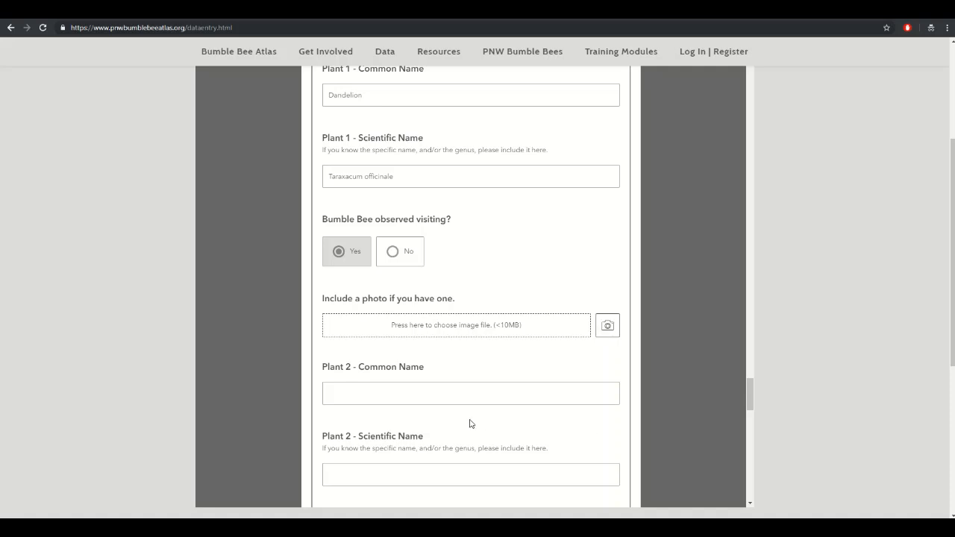
- Attach DSC_1322.JPG from the Sunriver 27June folder as Plant 1's photo
left_click(443, 325)
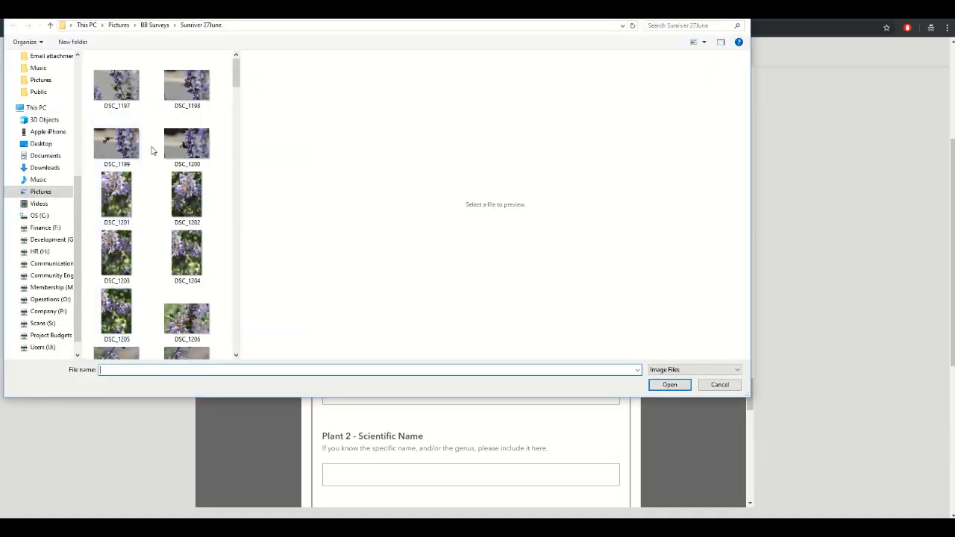
left_click_drag(235, 83, 229, 350)
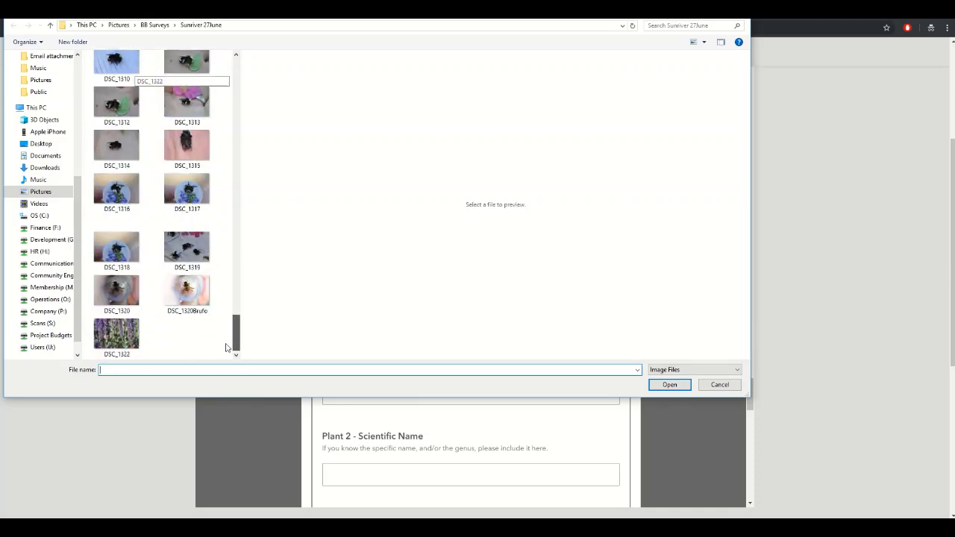
double_click(114, 332)
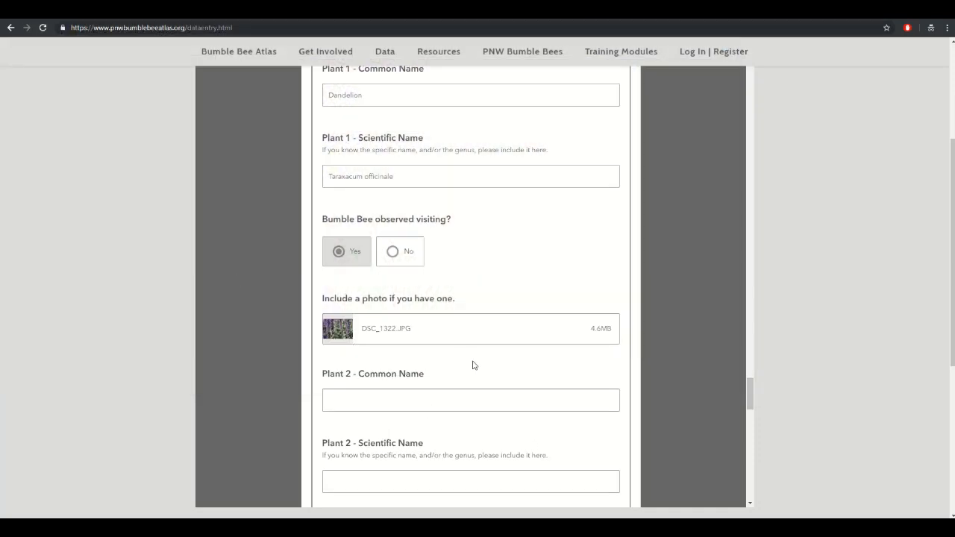
- Scroll past the empty Plant 2–5 questions down to Volunteer Data
mouse_move(460, 345)
scroll(555, 290, "down", 1)
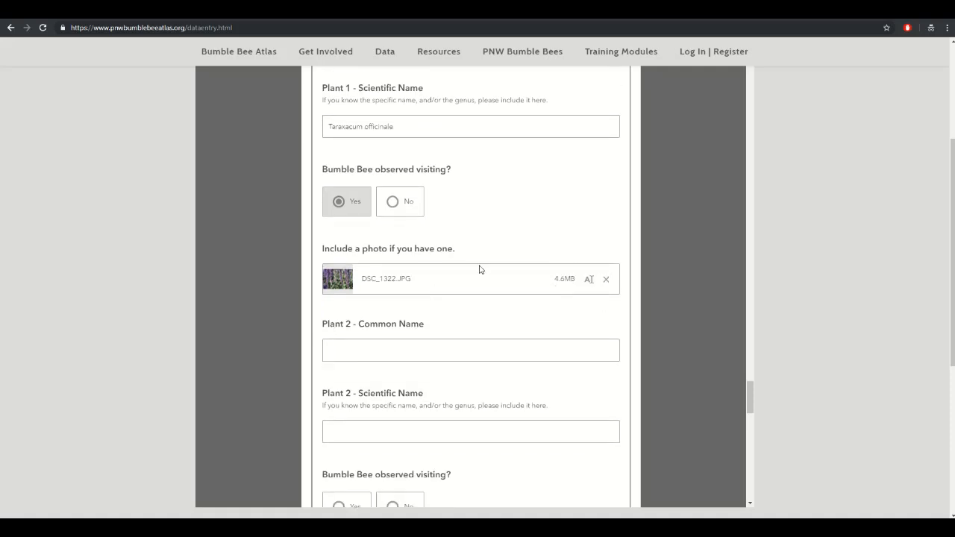
scroll(480, 269, "down", 3)
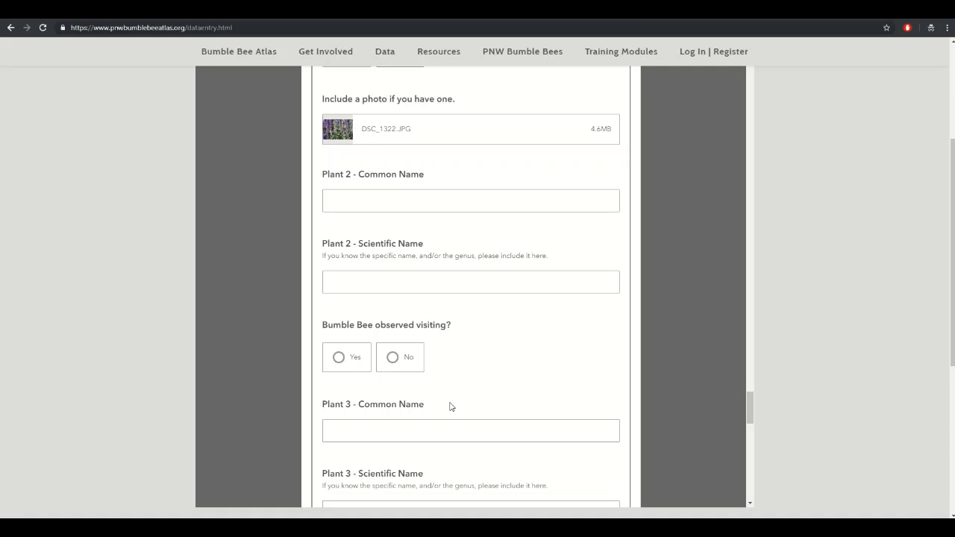
scroll(450, 396, "down", 6)
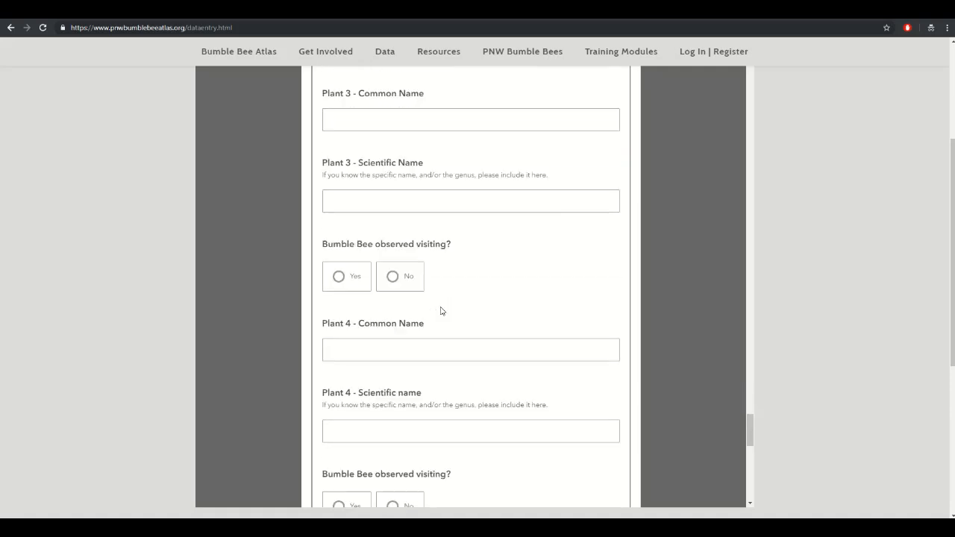
scroll(441, 310, "down", 10)
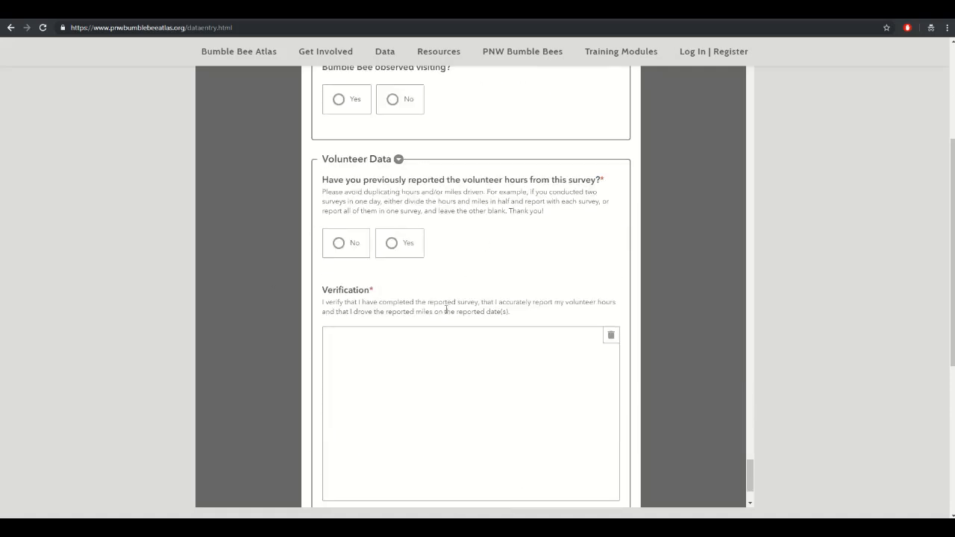
scroll(512, 291, "up", 1)
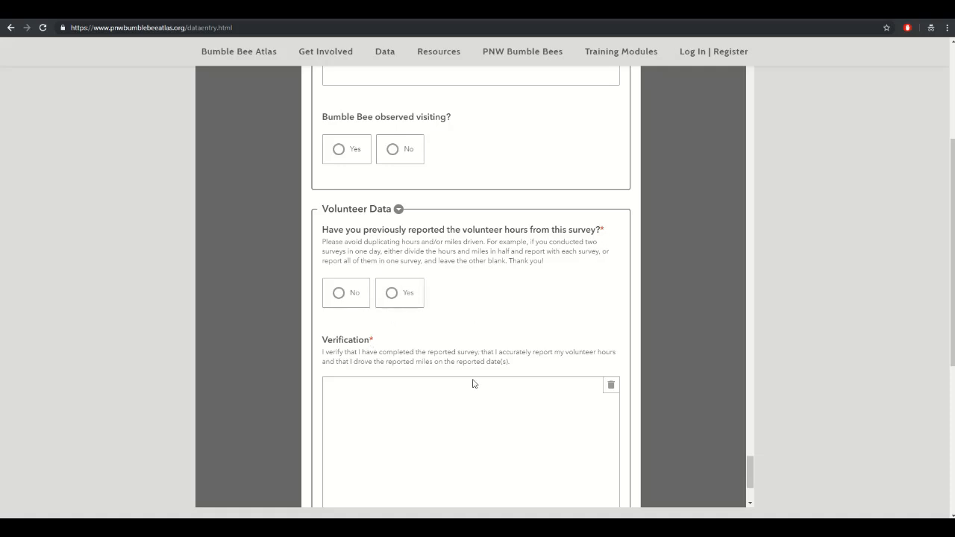
- Record hours as not previously reported, with 6 survey hours and 45 roundtrip miles
left_click(341, 297)
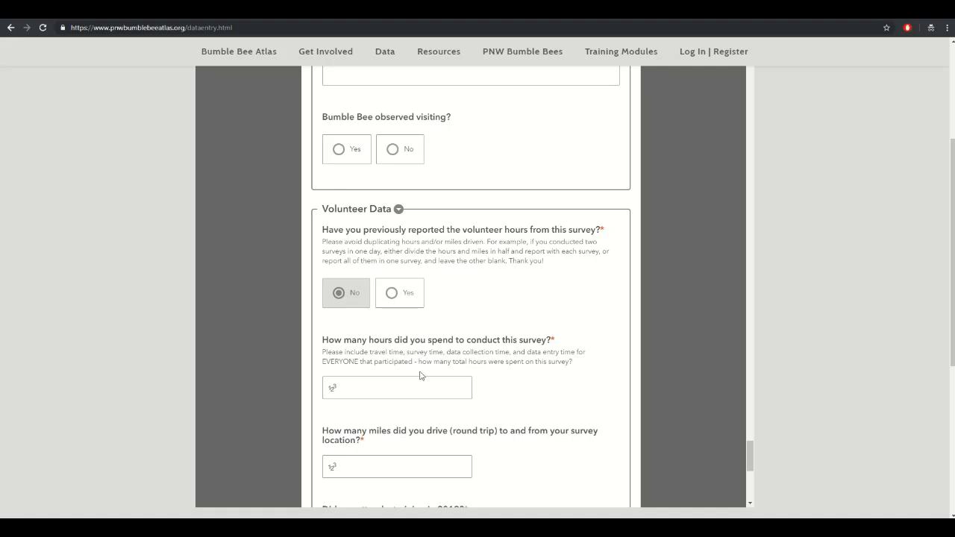
left_click(377, 388)
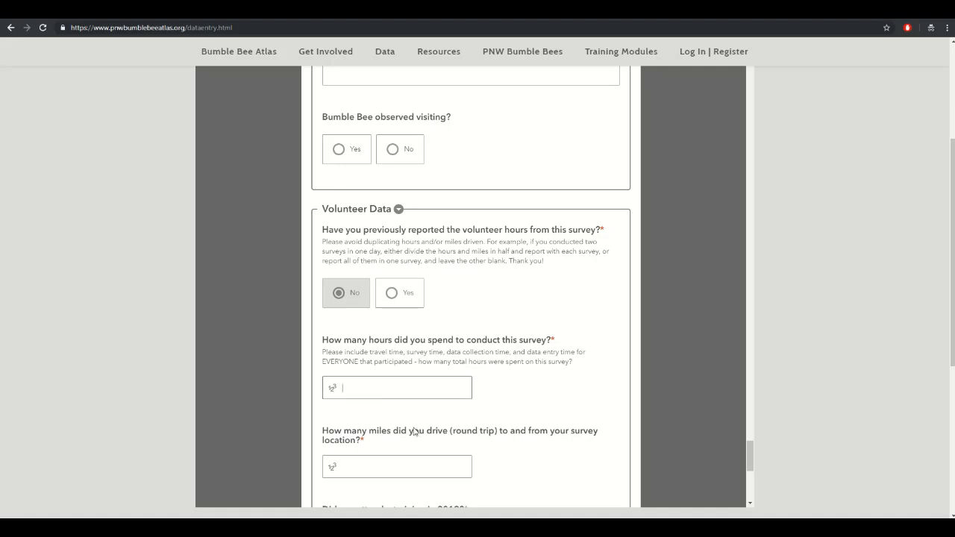
scroll(413, 431, "down", 2)
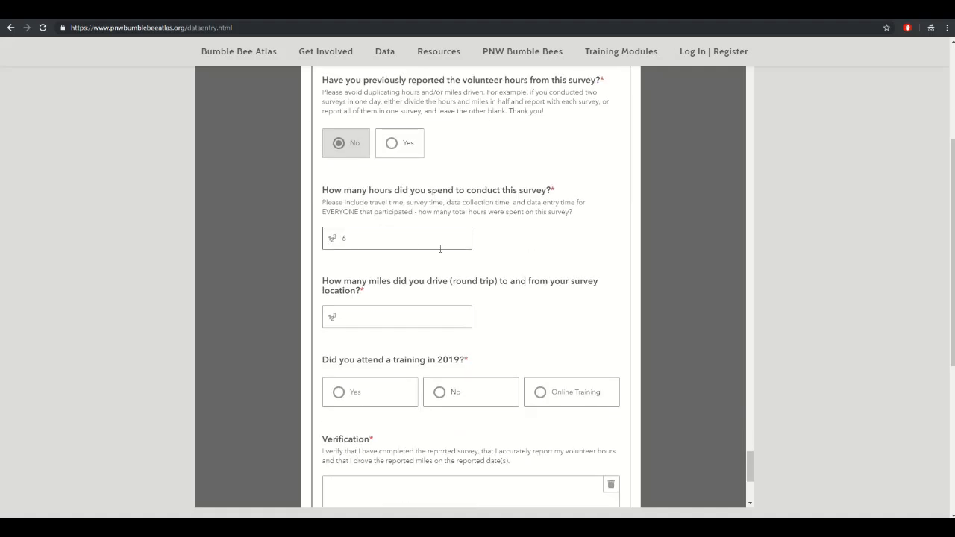
left_click(383, 317)
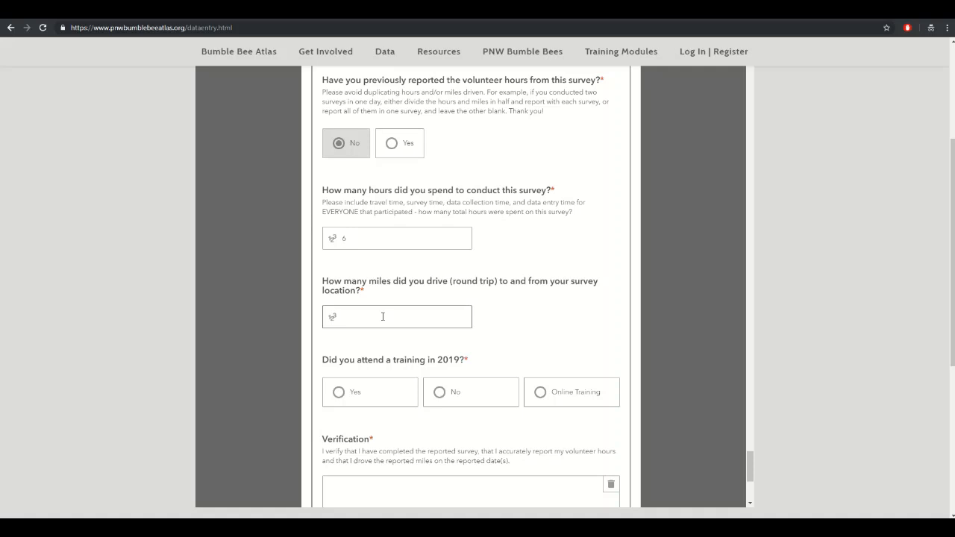
type("45")
scroll(383, 317, "down", 1)
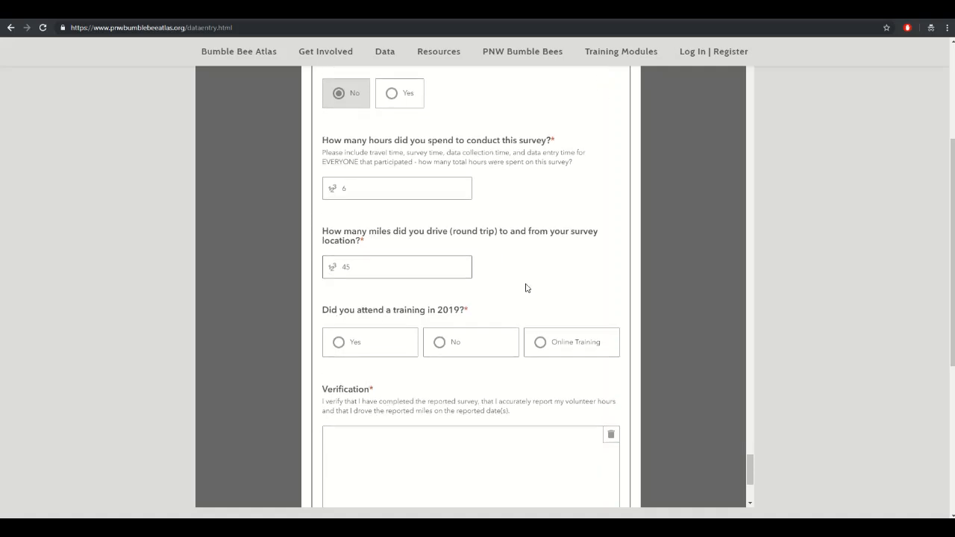
- Mark a 2019 training attended, not yet reported, on 3/6/19
left_click(367, 345)
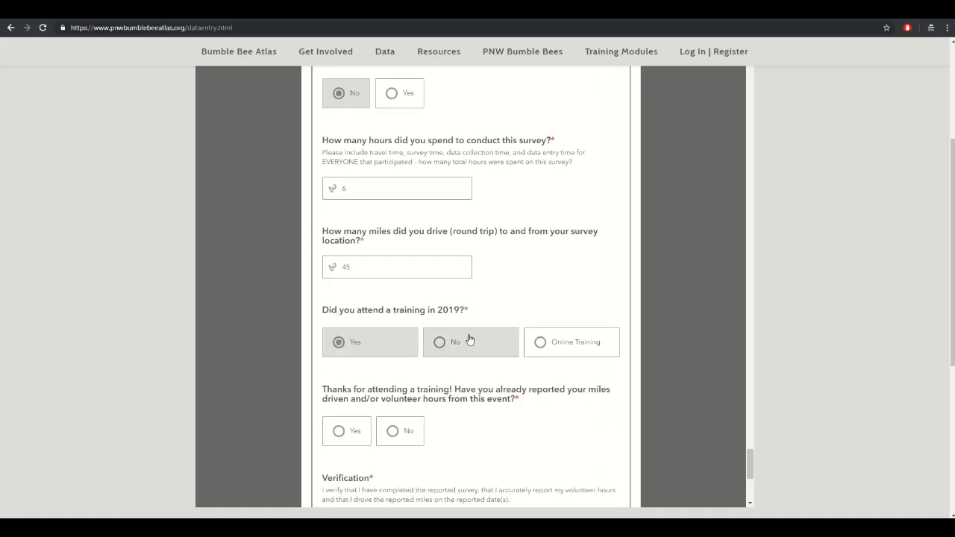
scroll(416, 375, "down", 2)
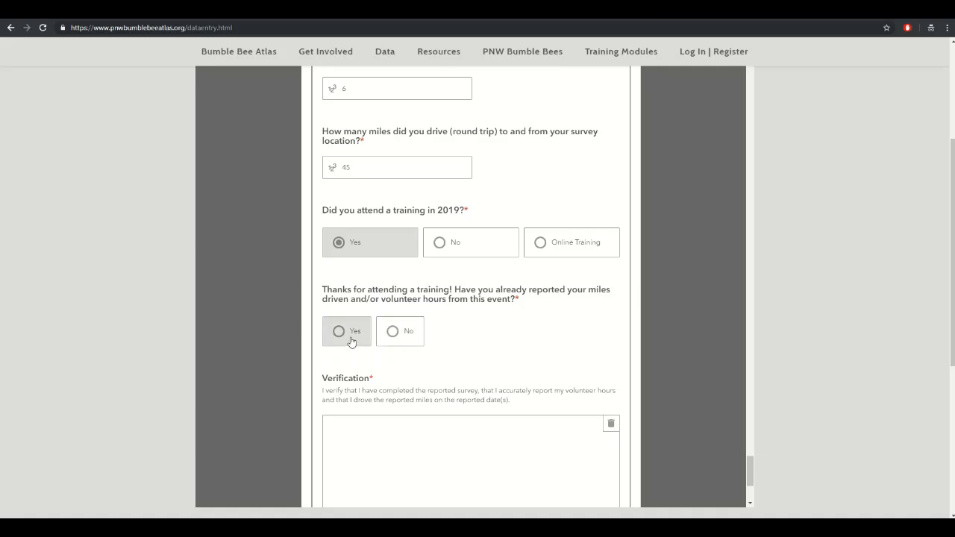
left_click(397, 337)
scroll(468, 321, "down", 2)
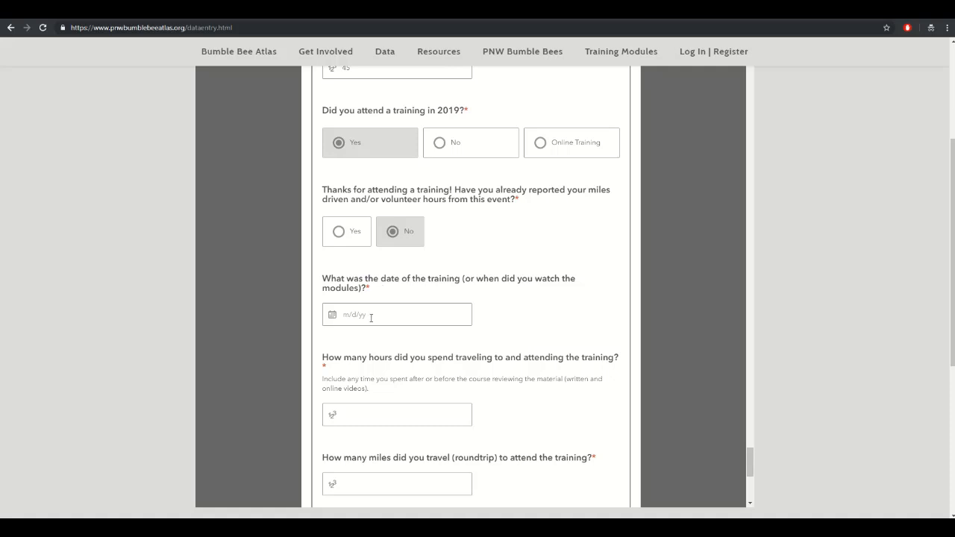
left_click(371, 317)
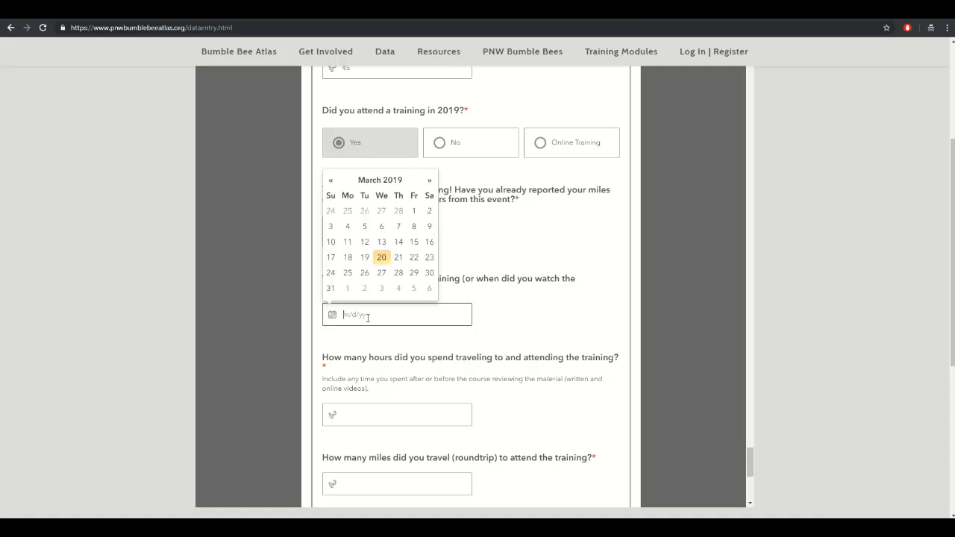
left_click(381, 229)
- Enter 8 training hours and 150 roundtrip training miles
scroll(352, 376, "down", 1)
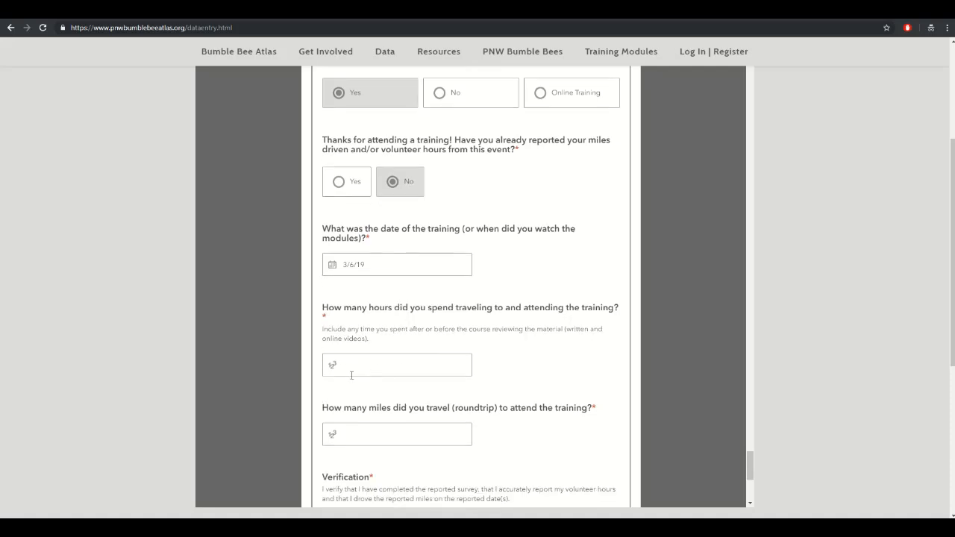
left_click(383, 367)
type("8")
scroll(475, 373, "down", 1)
left_click(374, 396)
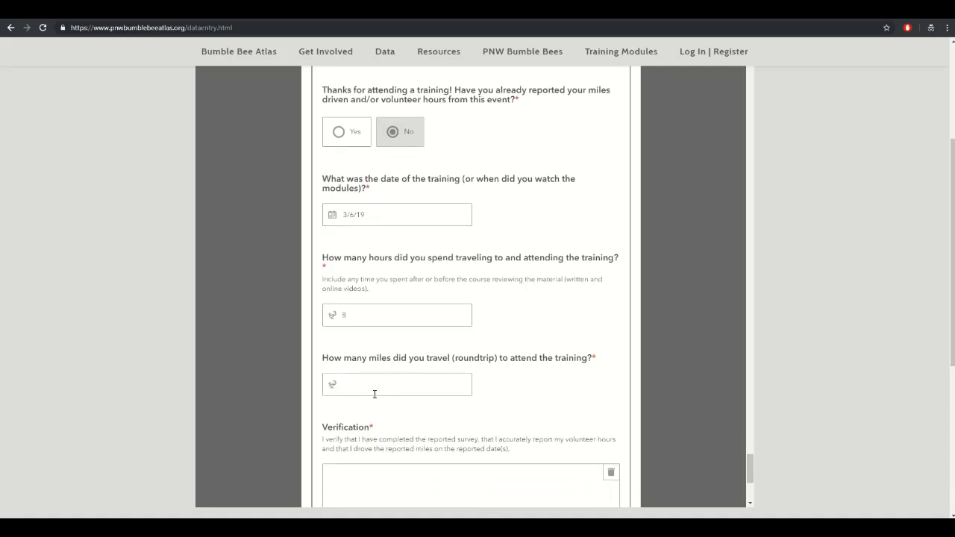
left_click(375, 392)
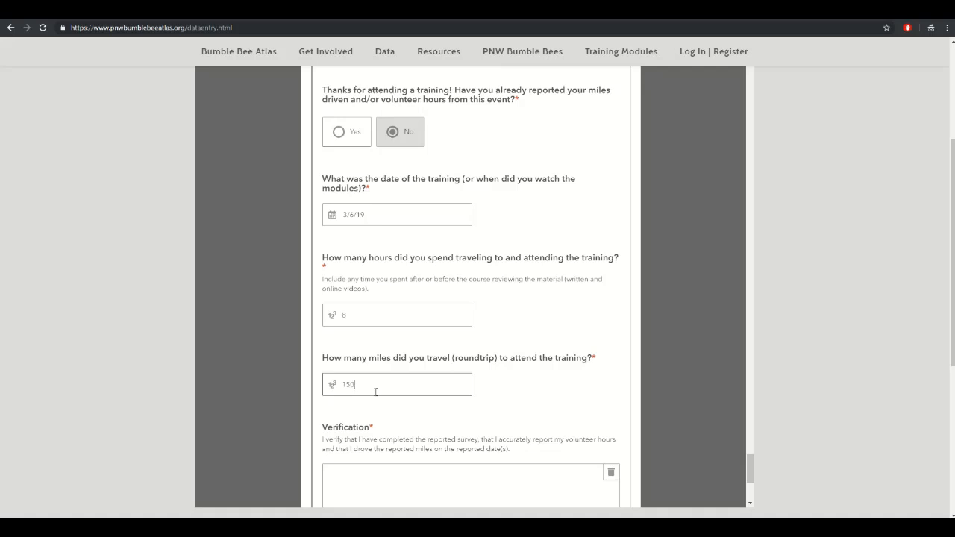
scroll(478, 354, "down", 2)
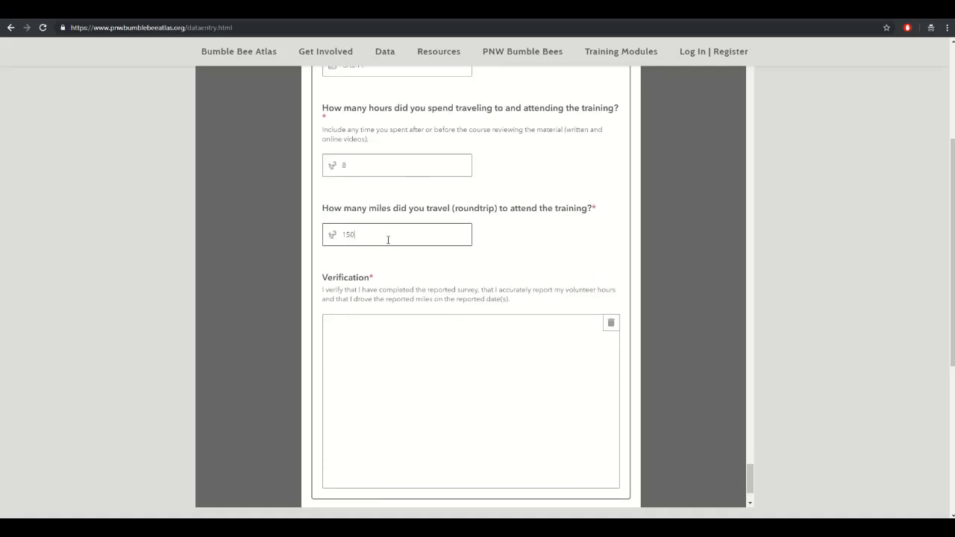
- Draw a signature in the Verification box
mouse_move(342, 401)
left_mouse_down()
mouse_move(401, 380)
mouse_move(438, 390)
mouse_move(407, 458)
left_mouse_up()
mouse_move(511, 388)
left_mouse_down()
mouse_move(507, 375)
mouse_move(588, 430)
mouse_move(575, 412)
mouse_move(601, 410)
left_mouse_up()
scroll(521, 318, "down", 2)
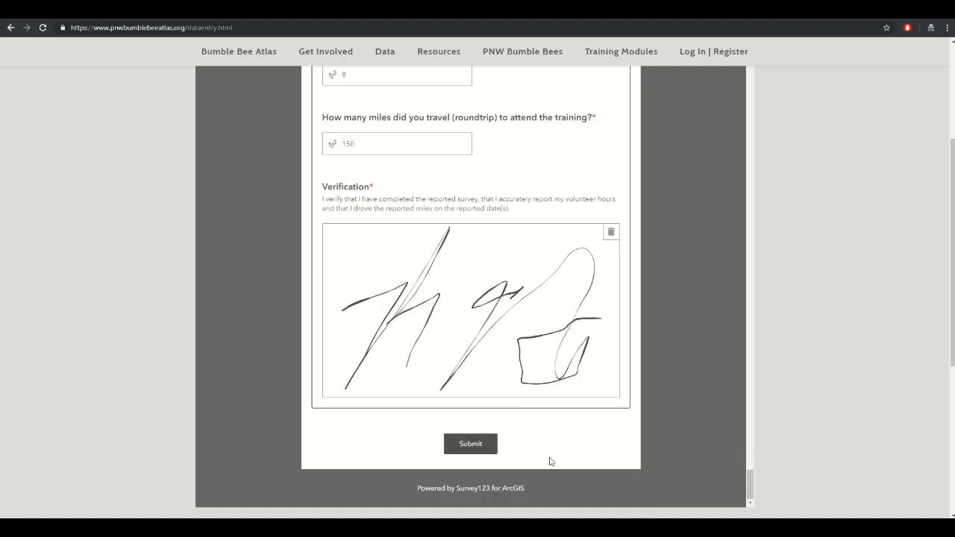
- Submit the survey and send the data for upload
left_click(477, 445)
left_click(463, 448)
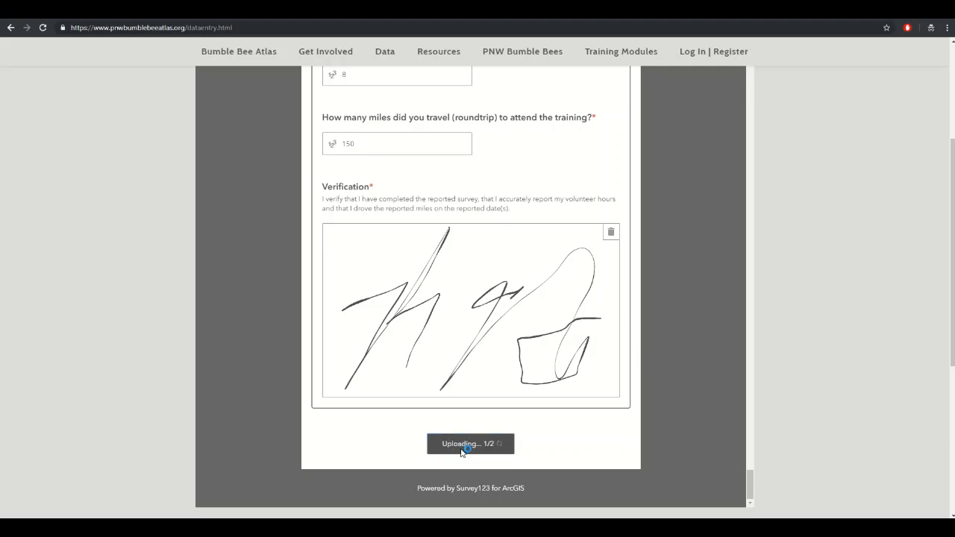
scroll(600, 373, "up", 10)
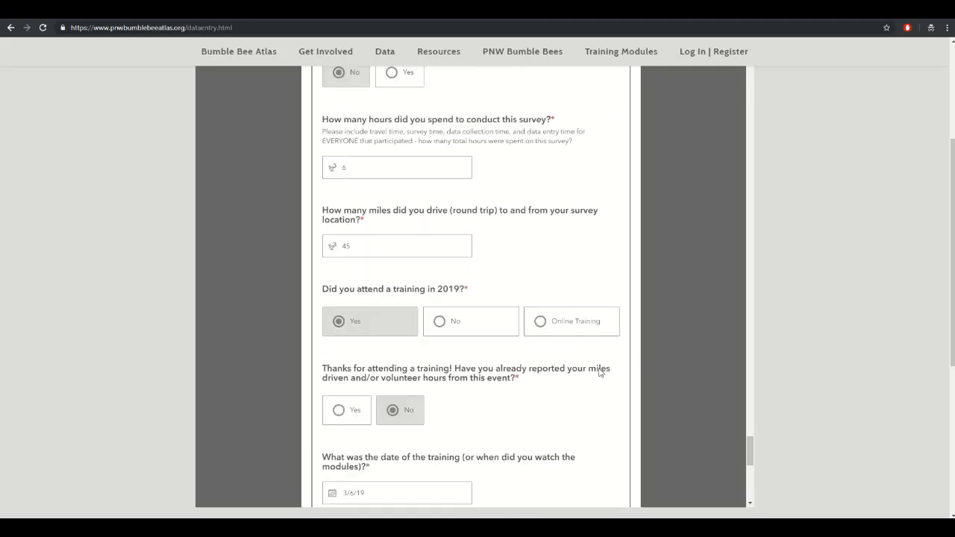